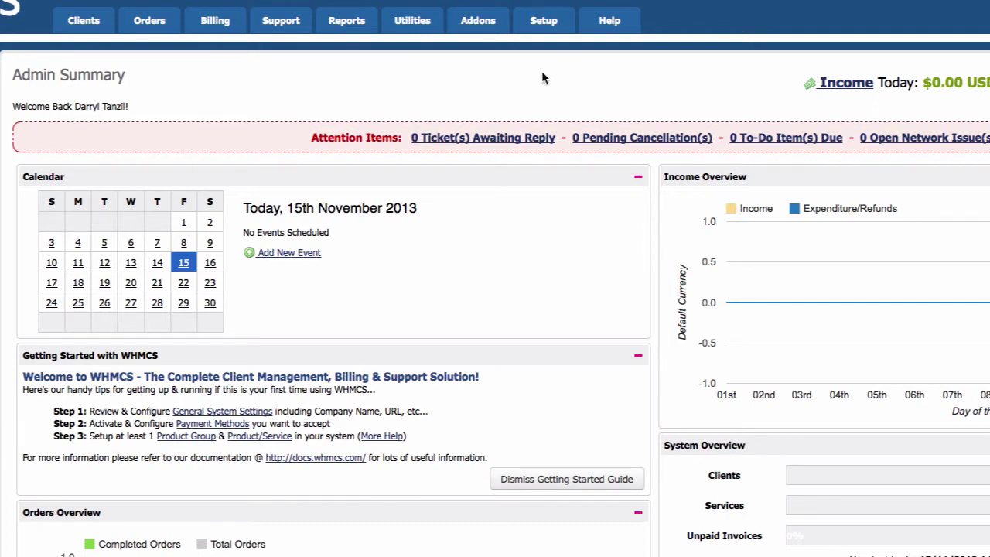
# Create a product group named "Coding Packages" that uses the Ajaxcart order form template, and save it.
pyautogui.moveTo(545, 27)
pyautogui.moveTo(597, 115)
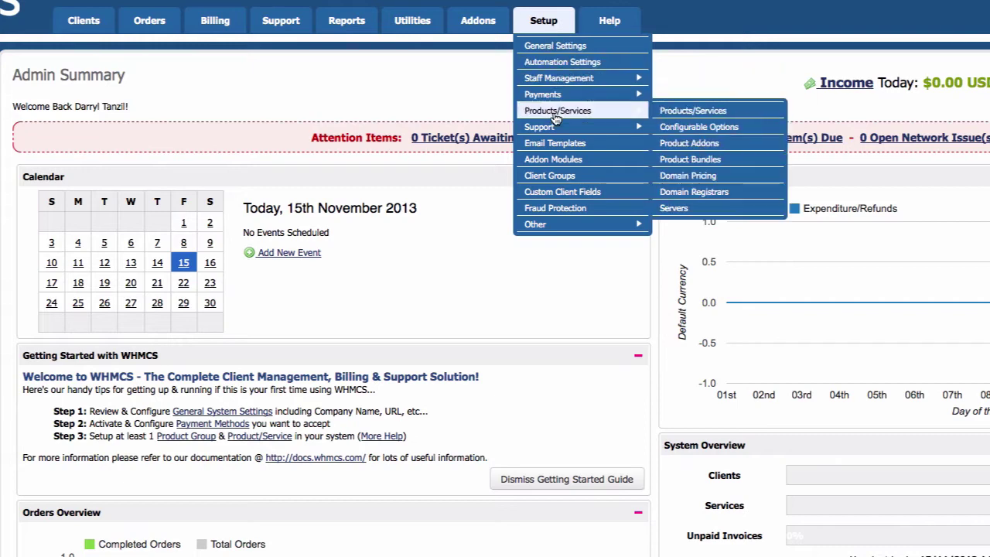
pyautogui.click(688, 113)
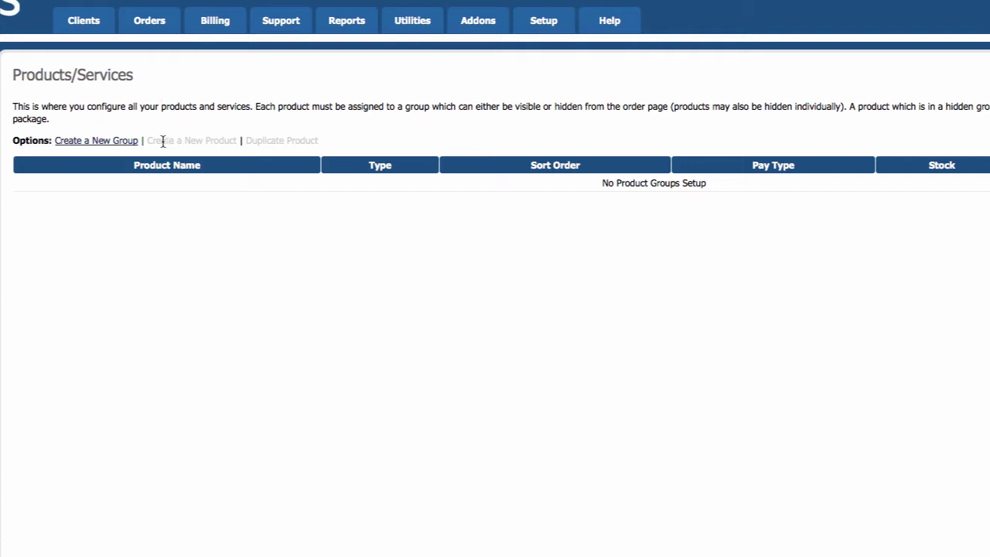
pyautogui.click(107, 147)
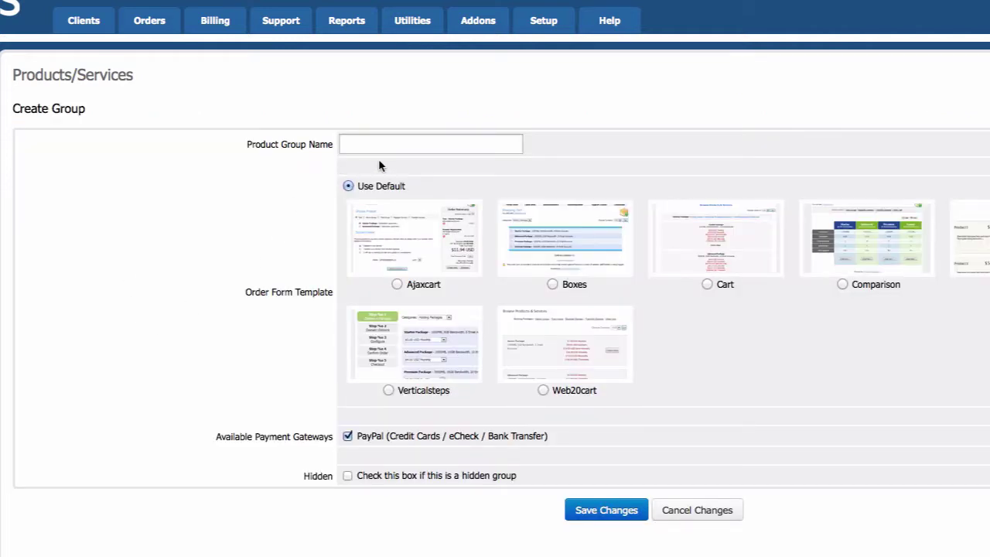
pyautogui.click(389, 148)
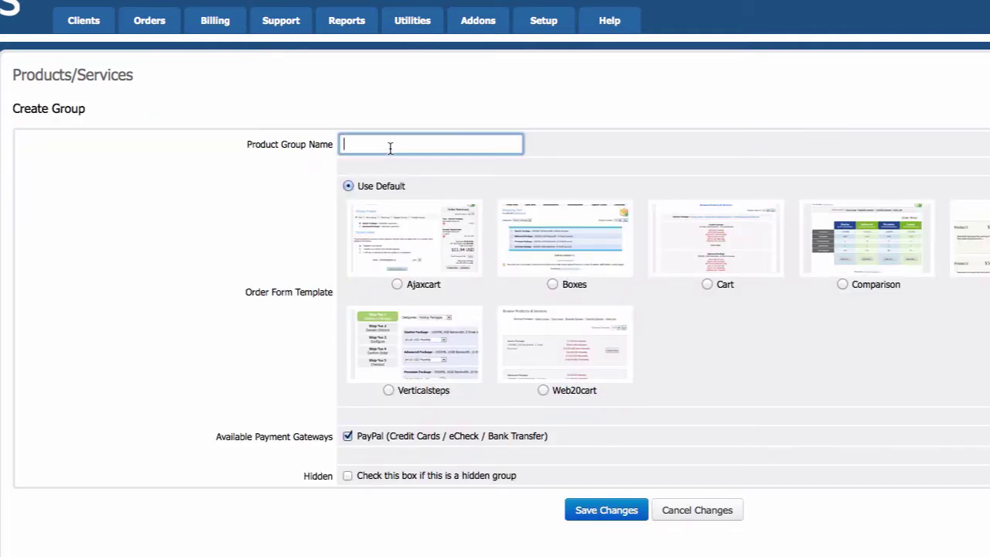
pyautogui.write('Coding Packages')
pyautogui.click(396, 284)
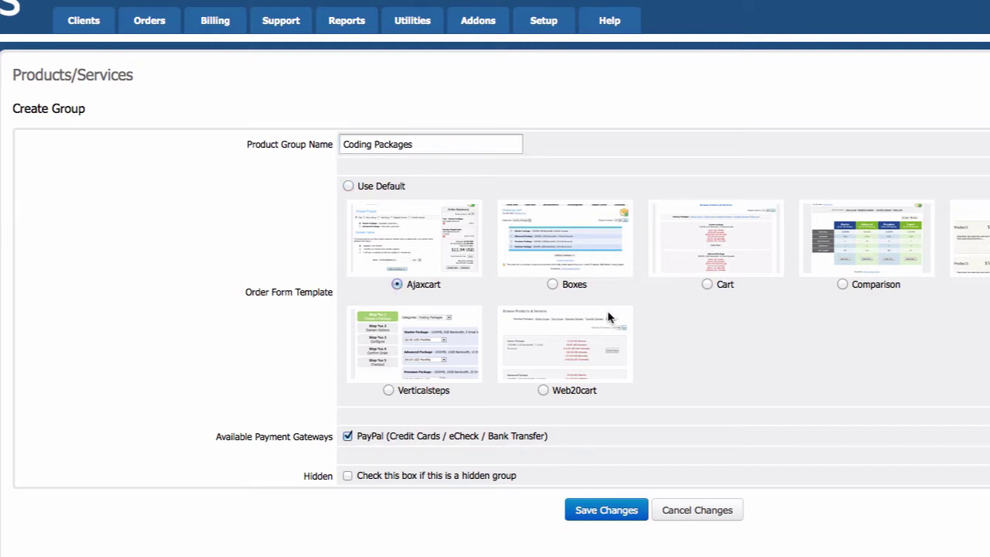
pyautogui.scroll(-1, 791, 385)
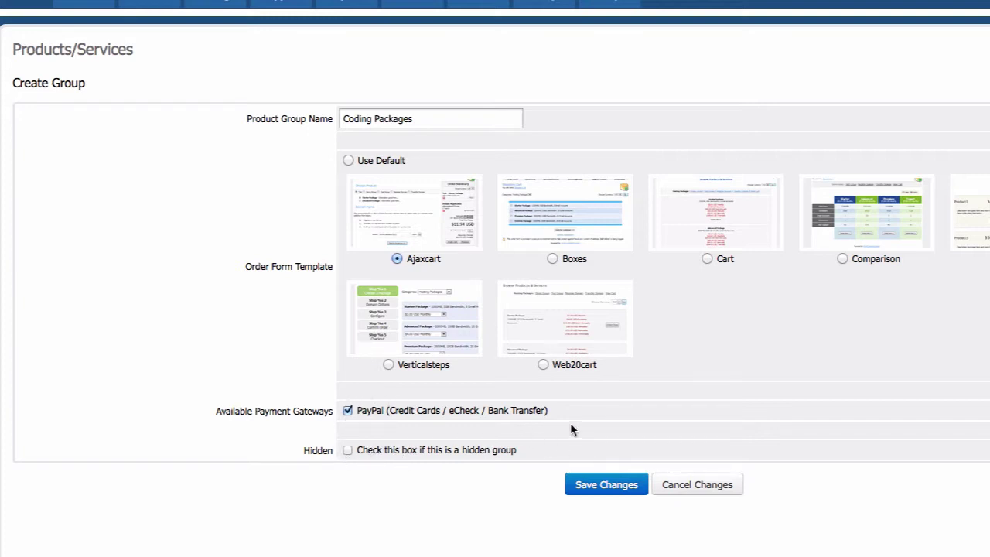
pyautogui.click(600, 486)
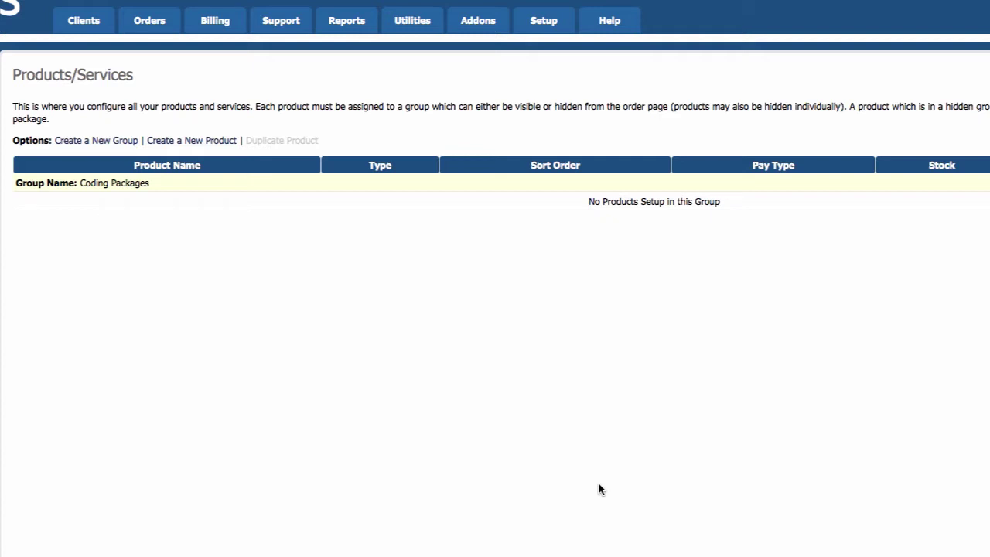
# Add a new Hosting Account product named "Discover" to the Coding Packages group.
pyautogui.click(181, 140)
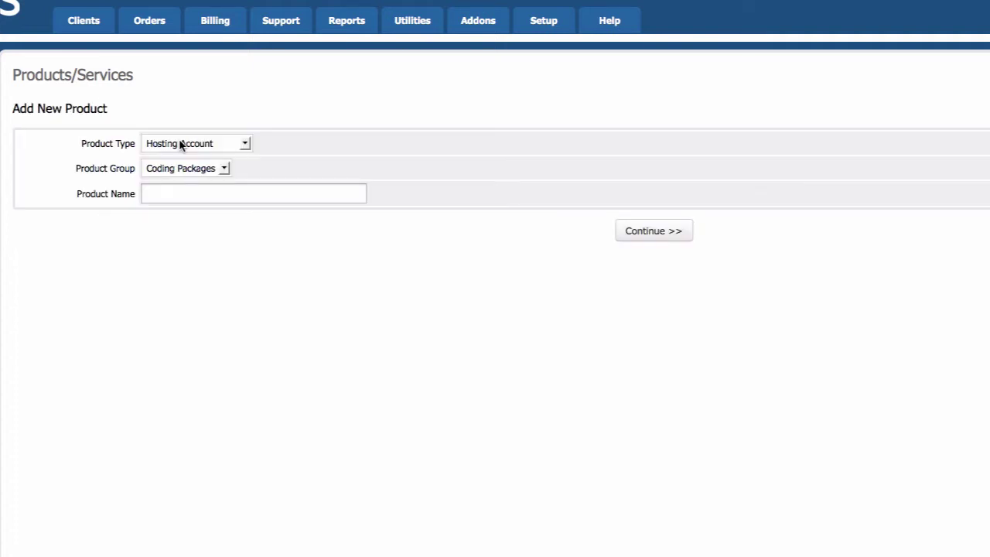
pyautogui.click(192, 199)
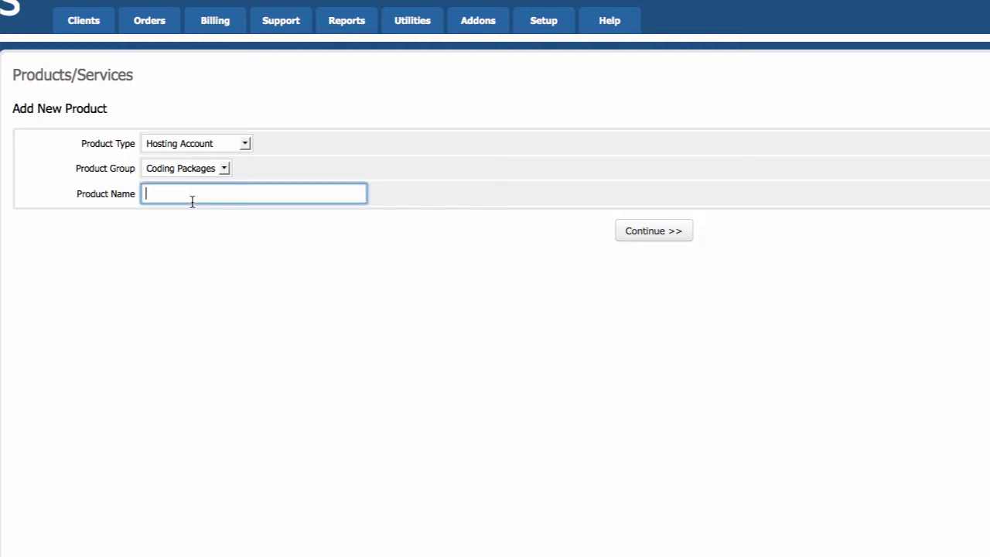
pyautogui.write('Discover')
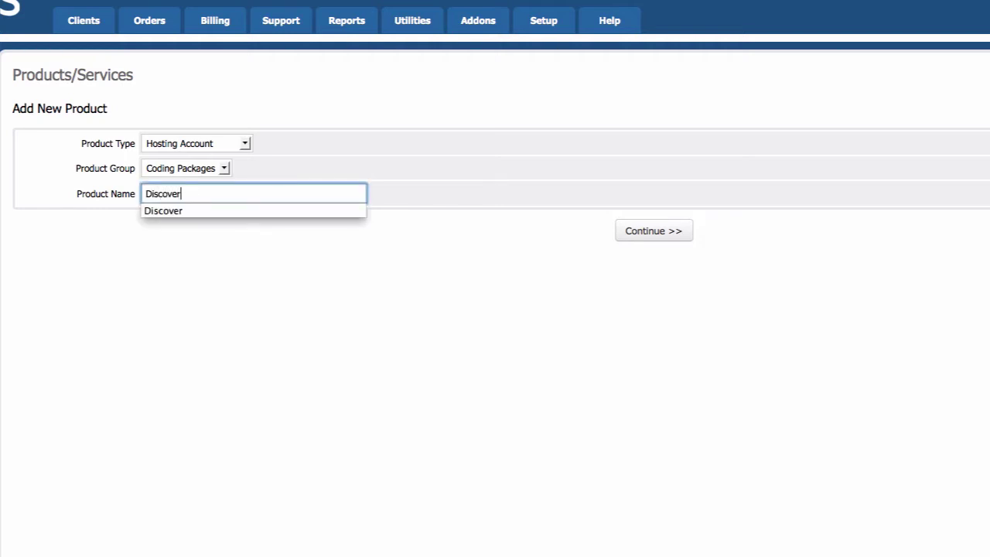
pyautogui.press('Down')
pyautogui.click(484, 262)
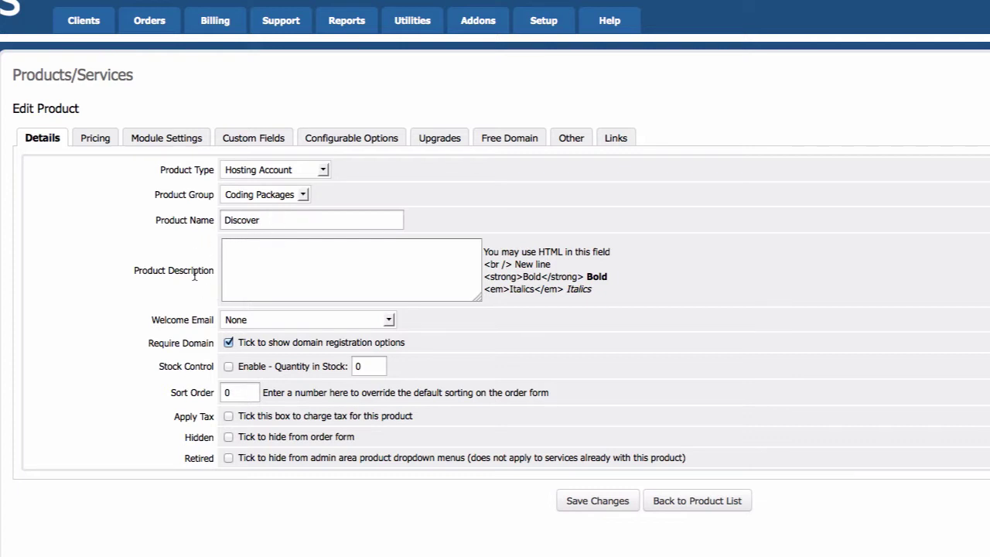
# Enter the product description "Learn how to code and publish your work instantly for the world to enjoy.".
pyautogui.click(270, 266)
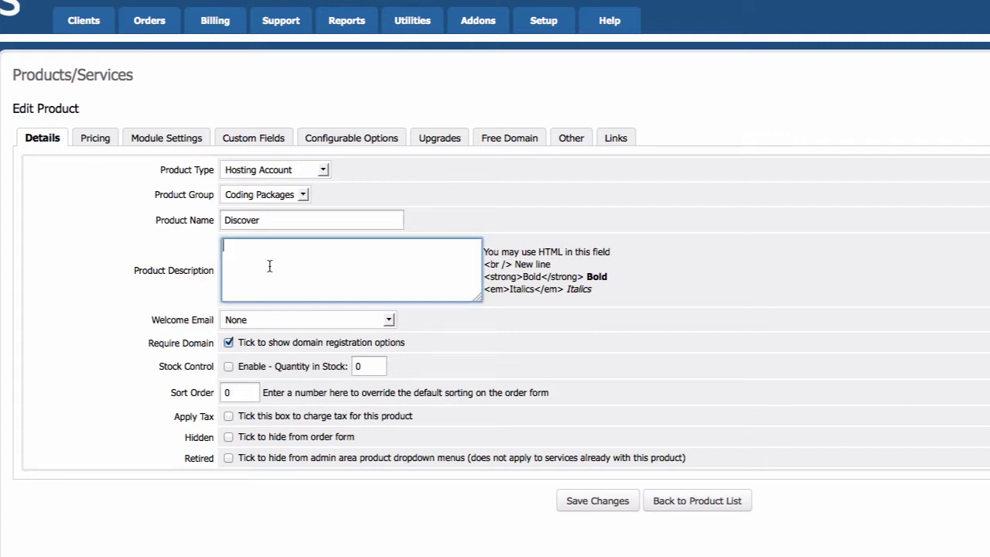
pyautogui.write('Learn how to code and publi')
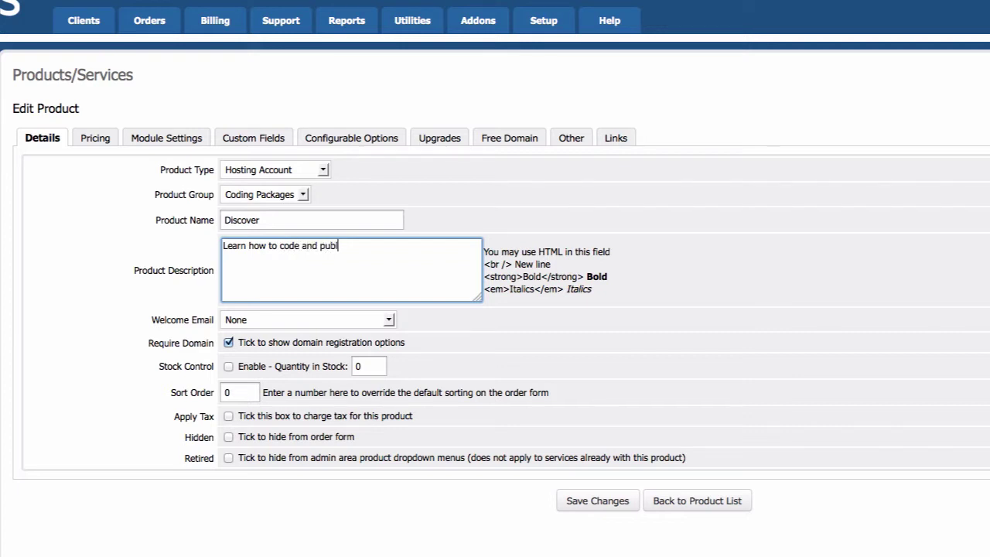
pyautogui.write('sh your work instantly fo')
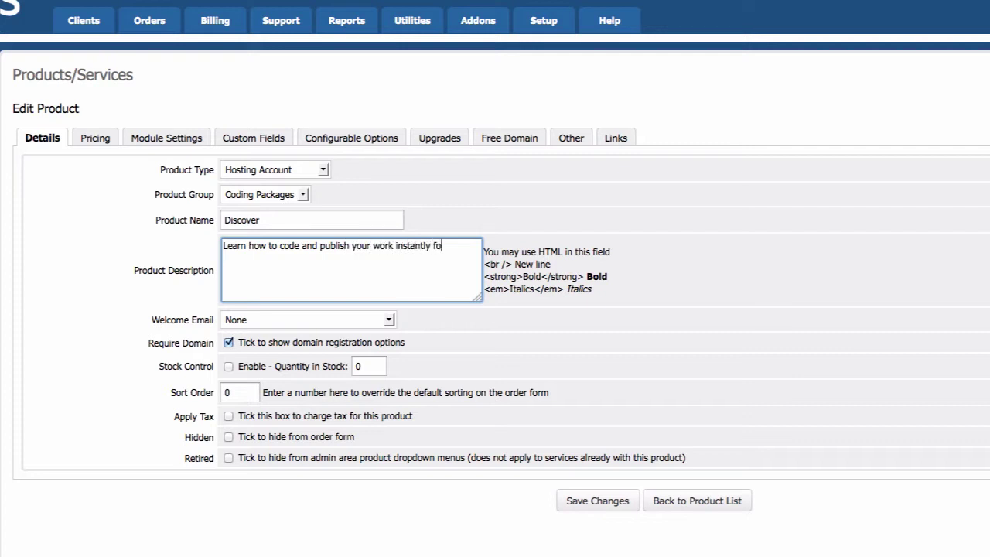
pyautogui.write('r the world to enjoy,')
pyautogui.press('BackSpace')
pyautogui.write('.')
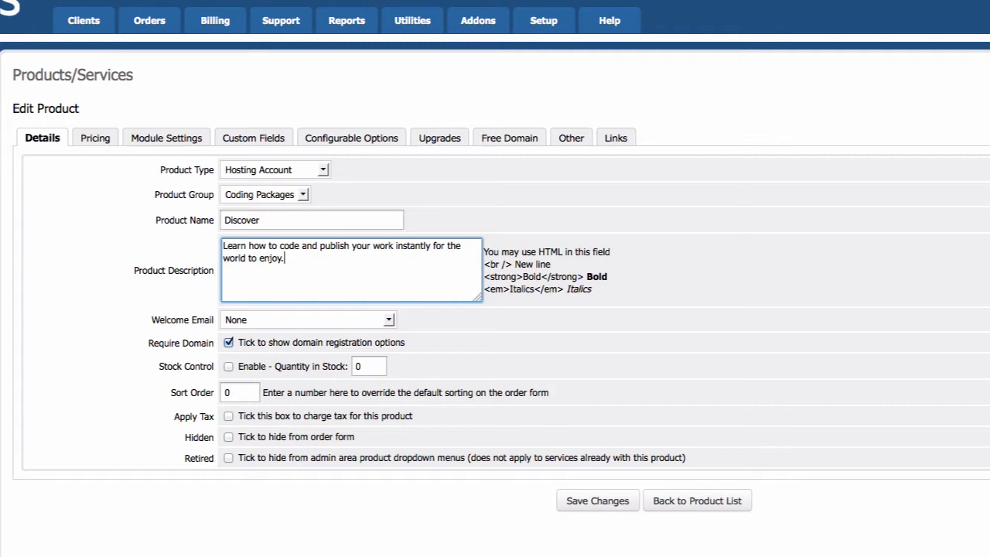
# Assign the Hosting Account Welcome Email to the Discover product and save its details.
pyautogui.click(277, 324)
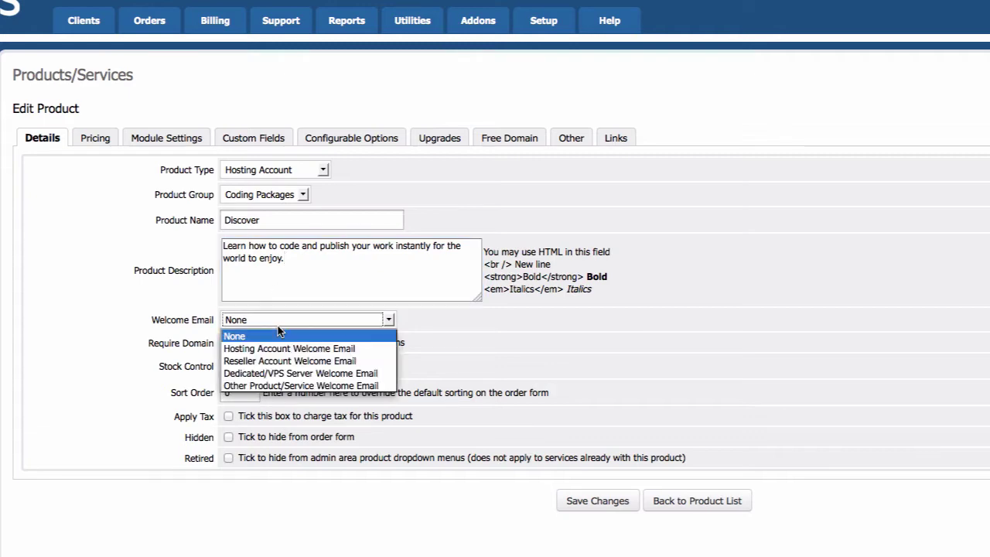
pyautogui.click(315, 350)
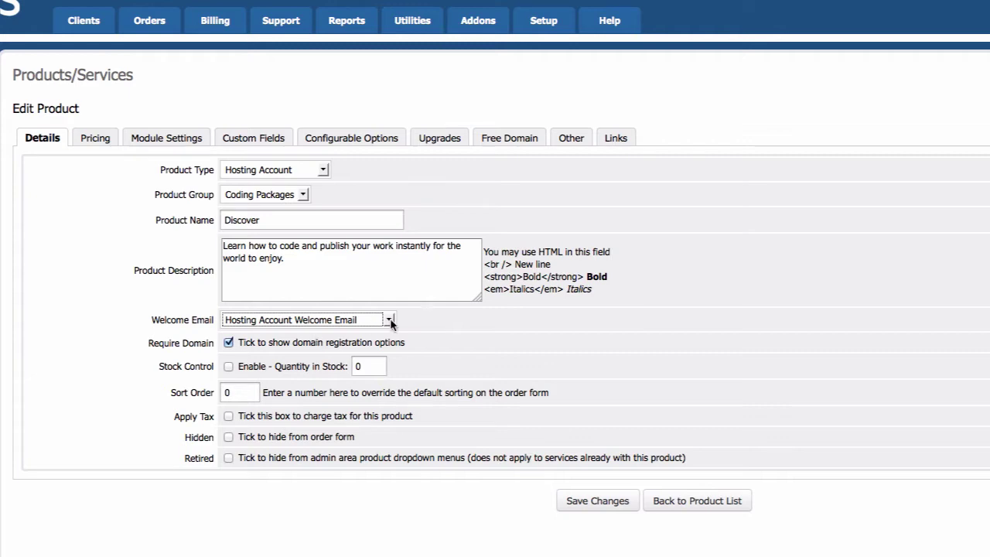
pyautogui.click(428, 318)
pyautogui.scroll(-1, 428, 318)
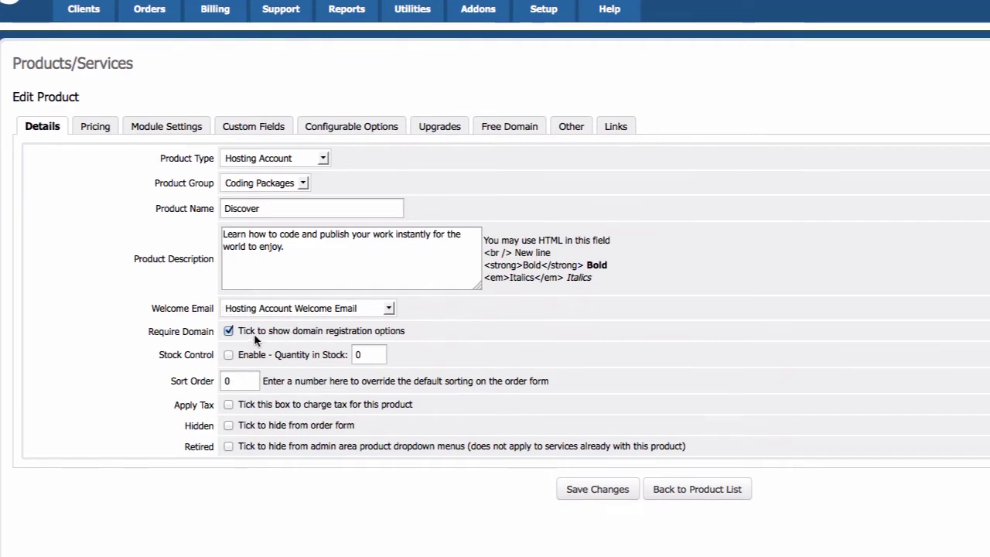
pyautogui.scroll(-1, 264, 333)
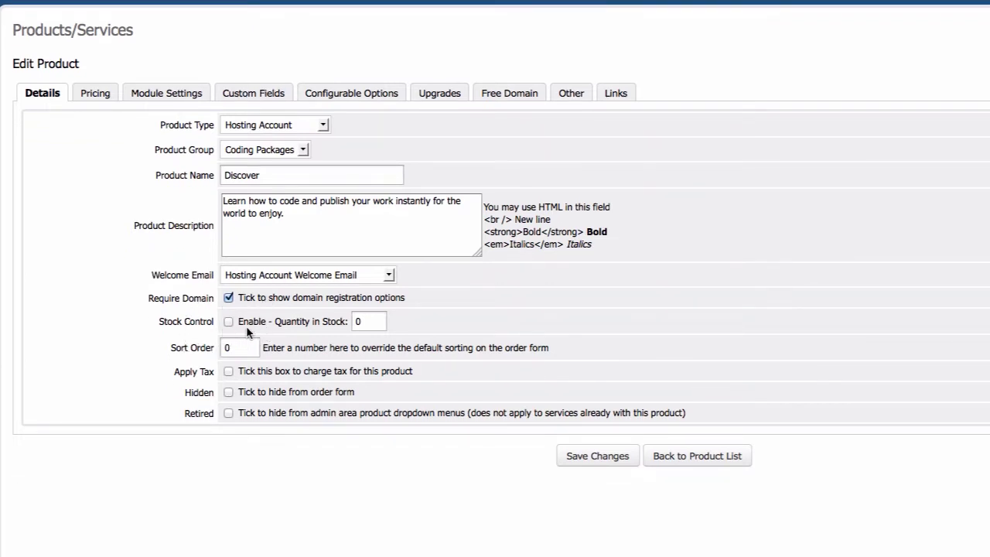
pyautogui.scroll(-1, 246, 326)
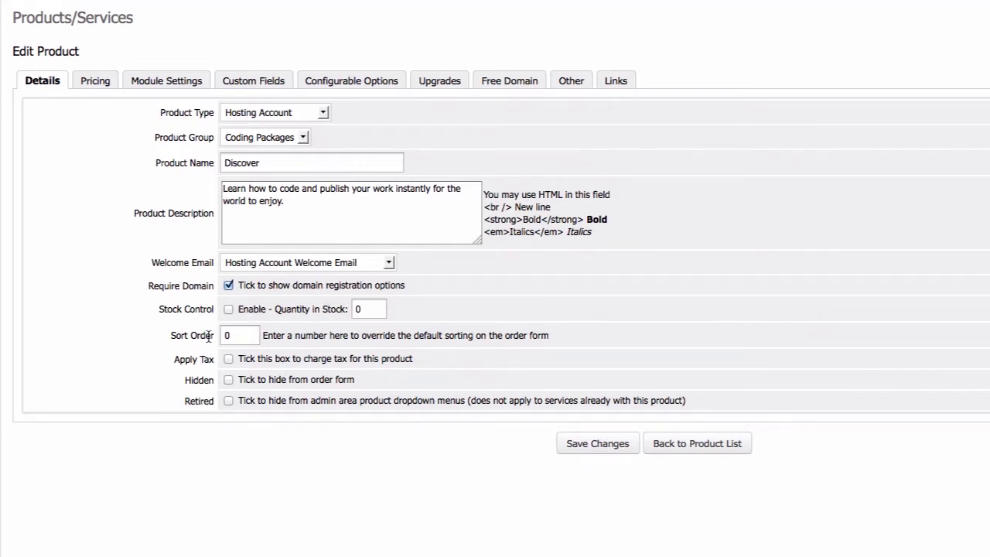
pyautogui.scroll(-1, 208, 335)
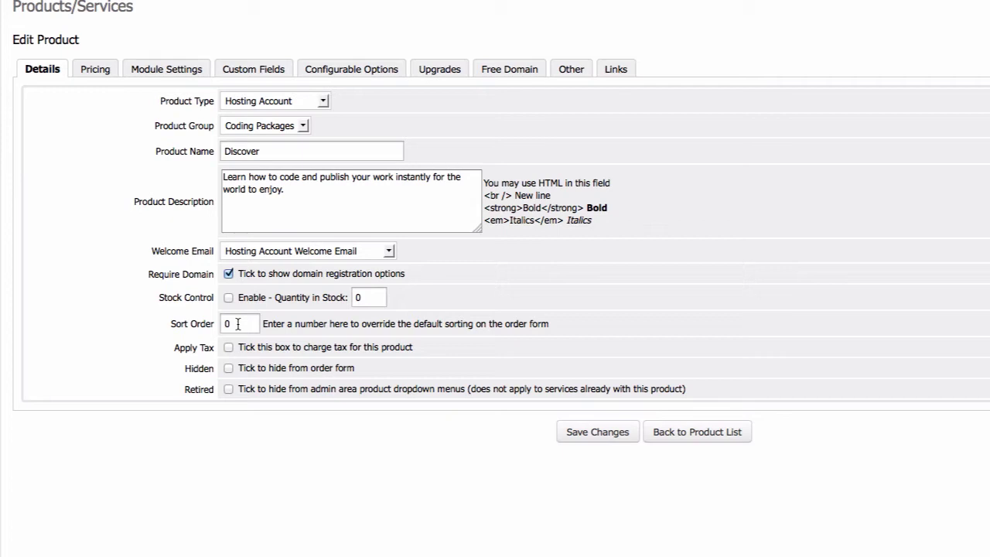
pyautogui.scroll(-1, 238, 323)
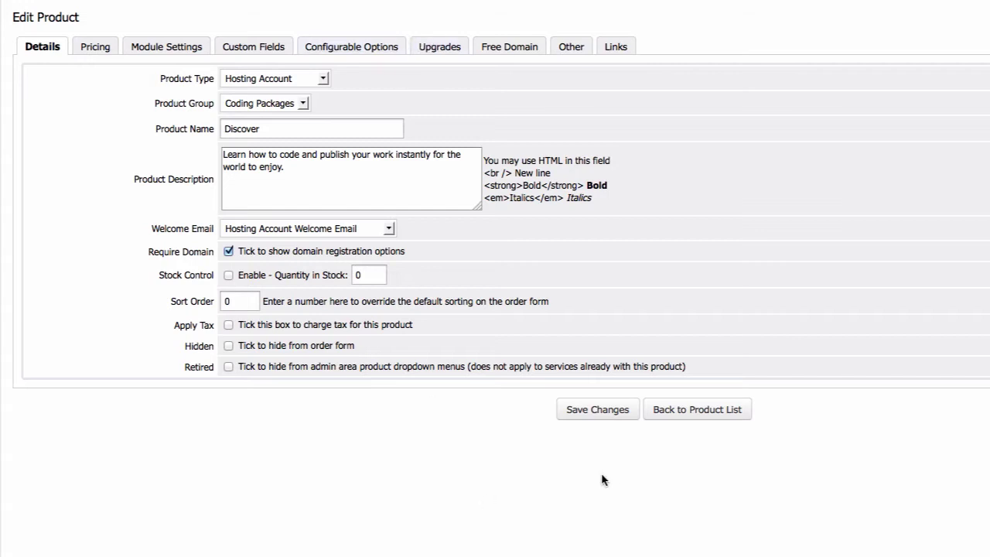
pyautogui.click(607, 420)
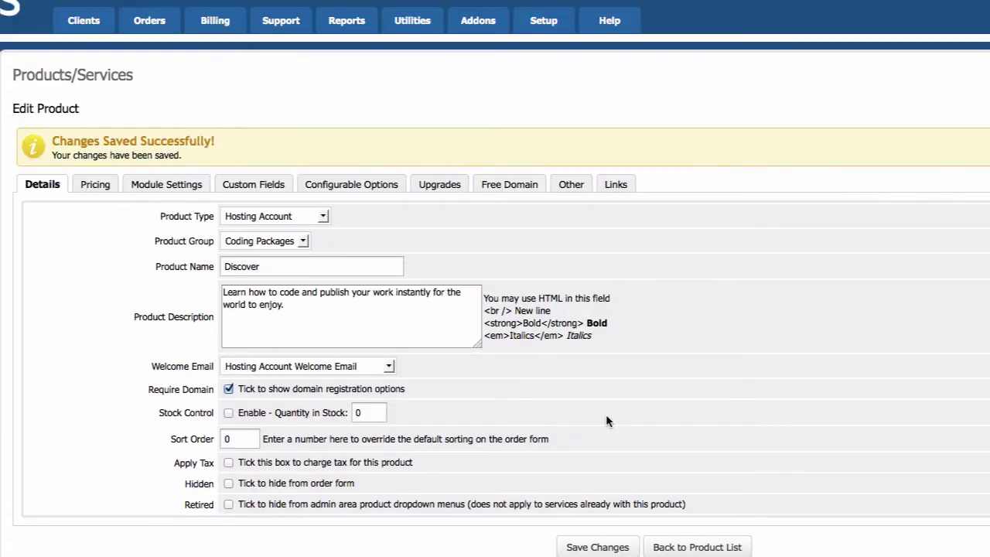
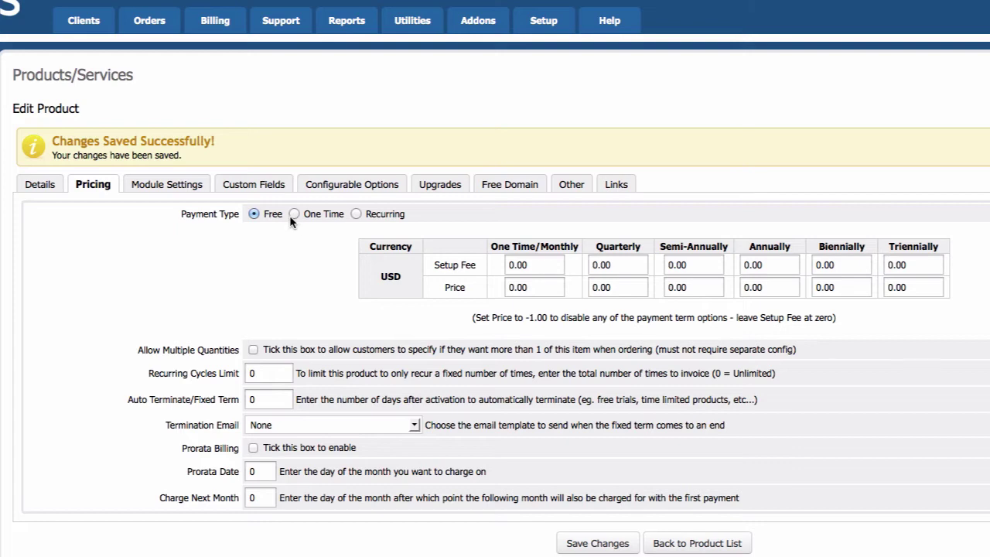
# Set the product's payment type to One Time with a USD price of 25.
pyautogui.click(290, 221)
pyautogui.click(535, 288)
pyautogui.doubleClick(536, 290)
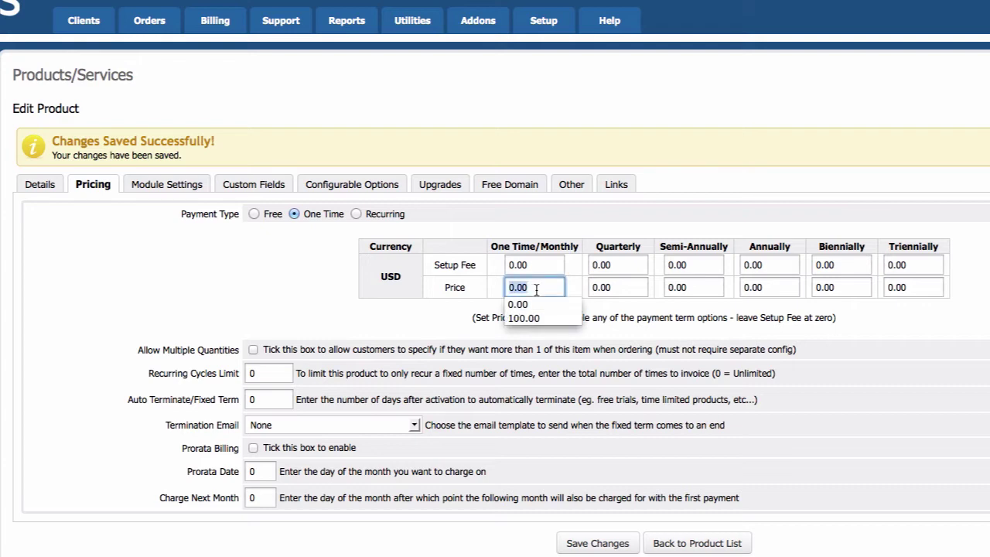
pyautogui.write('25')
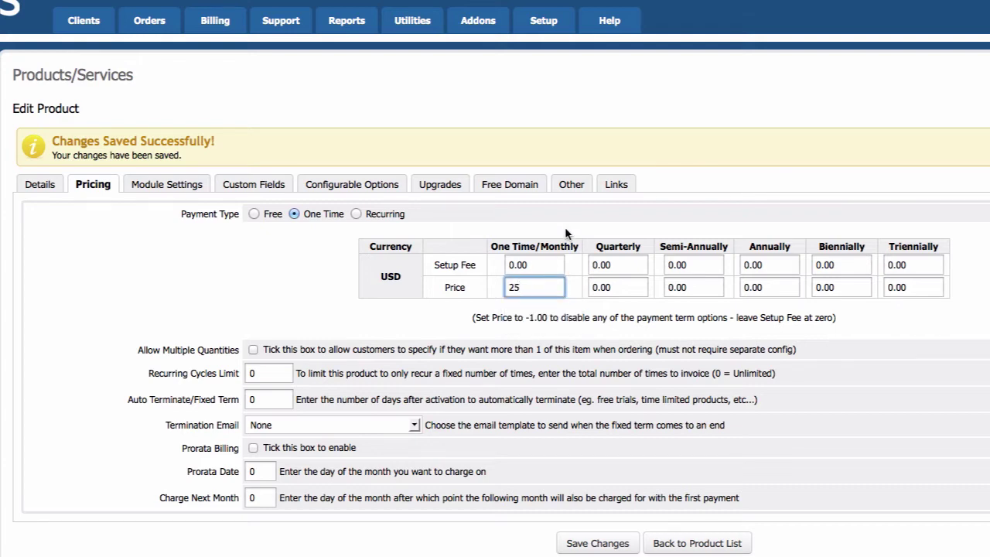
pyautogui.click(566, 230)
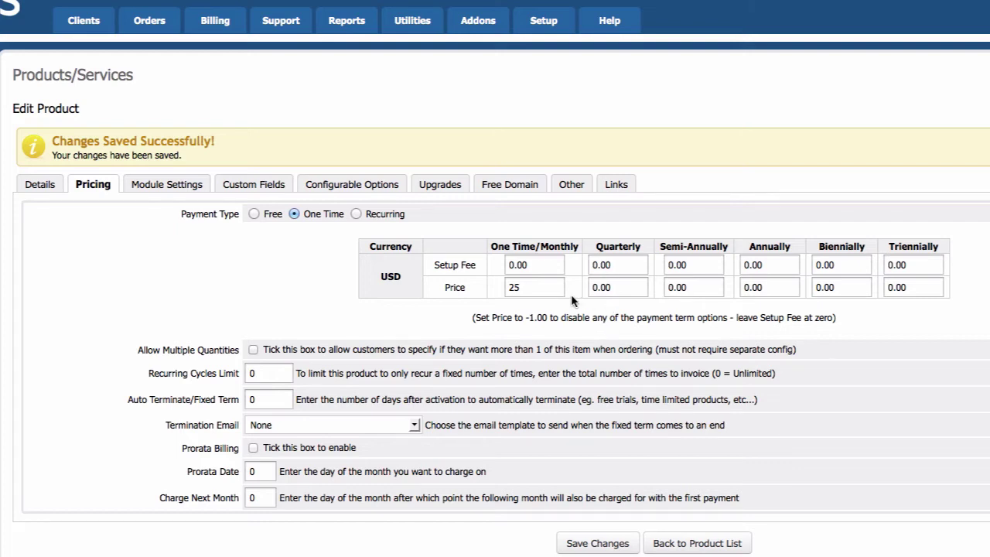
# Disable the quarterly, semi-annual, annual, biennial and triennial payment terms by setting each price to -1.
pyautogui.click(614, 287)
pyautogui.doubleClick(614, 287)
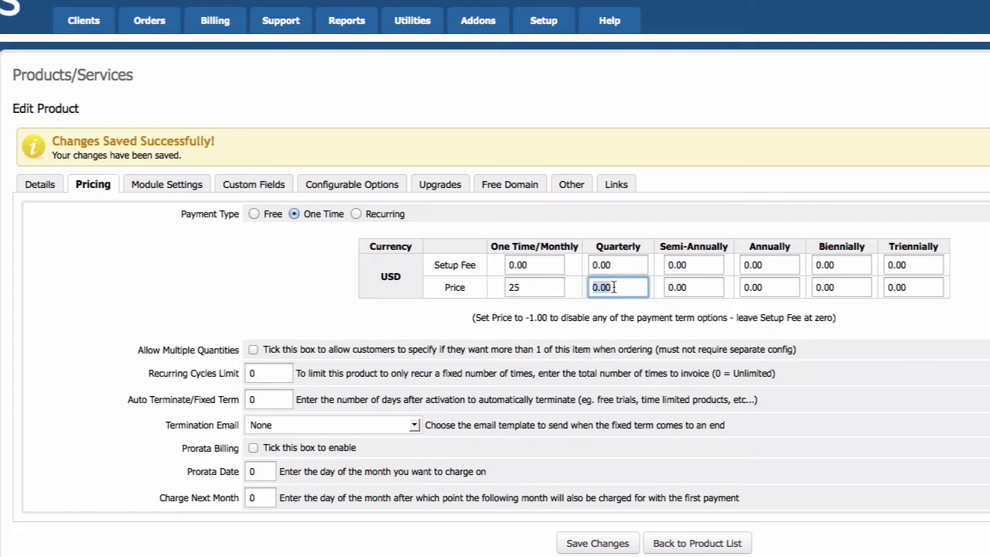
pyautogui.write('-1')
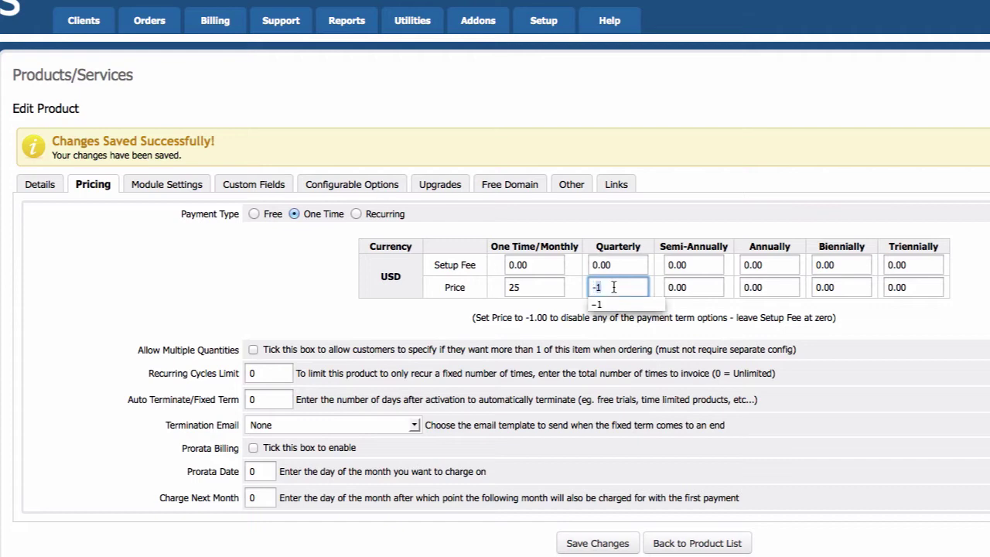
pyautogui.doubleClick(714, 283)
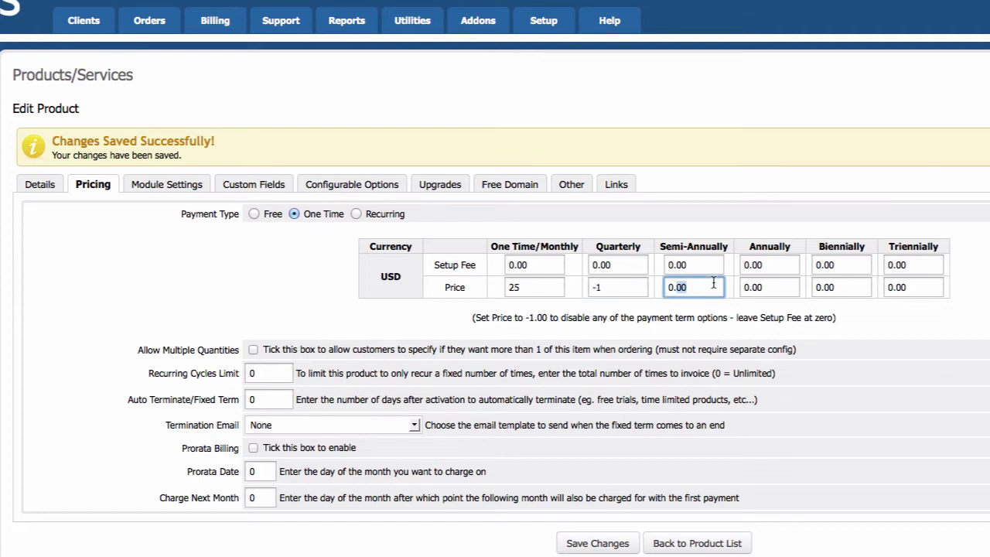
pyautogui.write('-1')
pyautogui.click(756, 284)
pyautogui.doubleClick(756, 285)
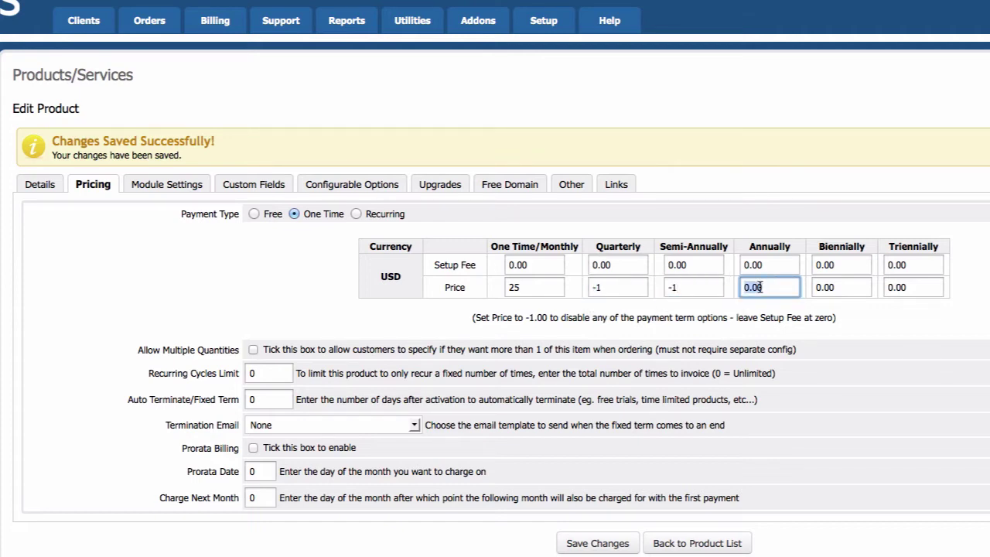
pyautogui.write('-1')
pyautogui.doubleClick(866, 288)
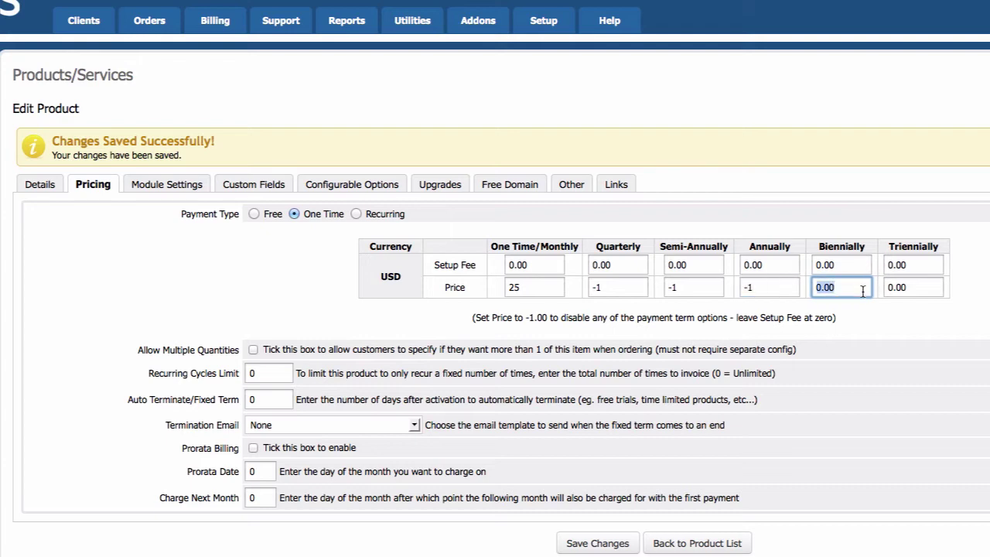
pyautogui.write('-1')
pyautogui.doubleClick(918, 290)
pyautogui.write('-1')
pyautogui.click(983, 291)
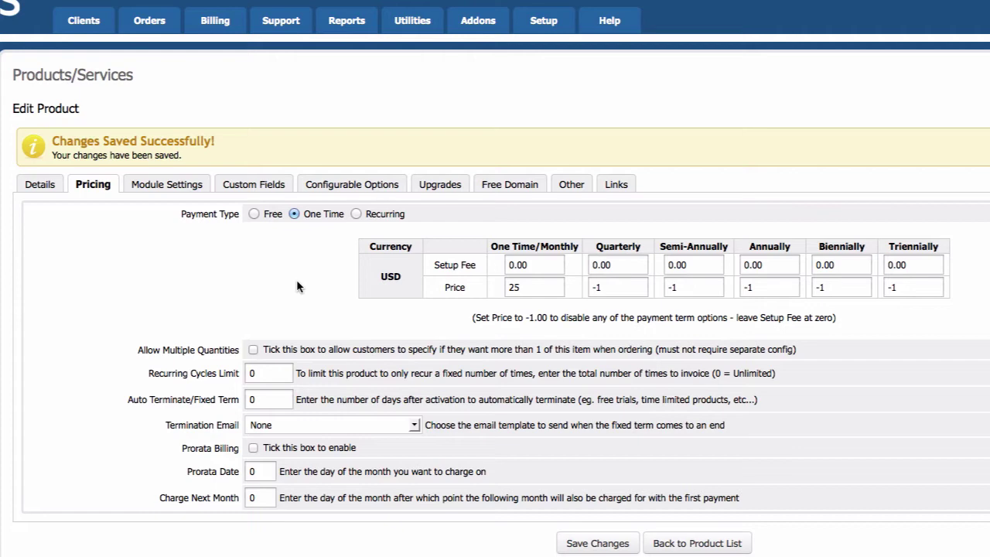
pyautogui.scroll(-2, 298, 284)
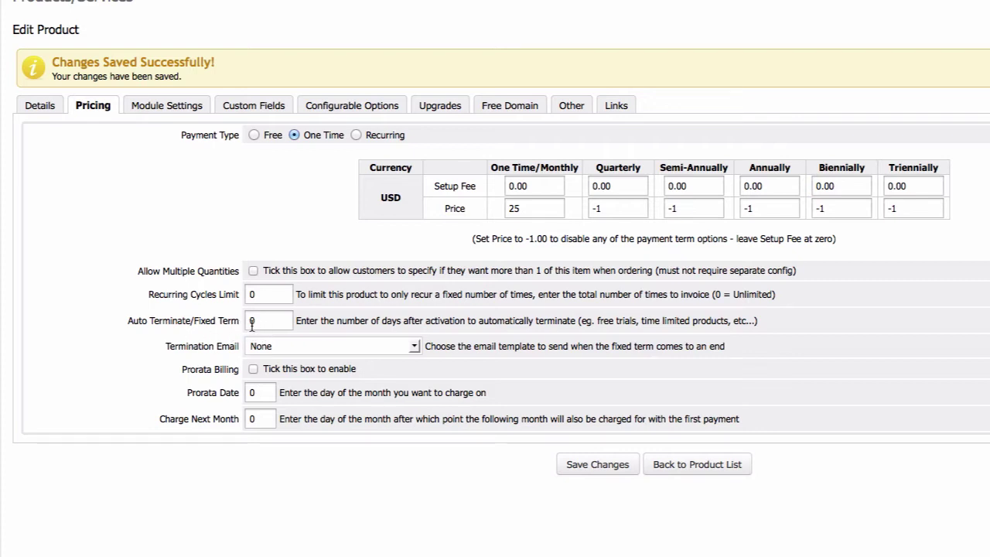
pyautogui.scroll(-1, 429, 320)
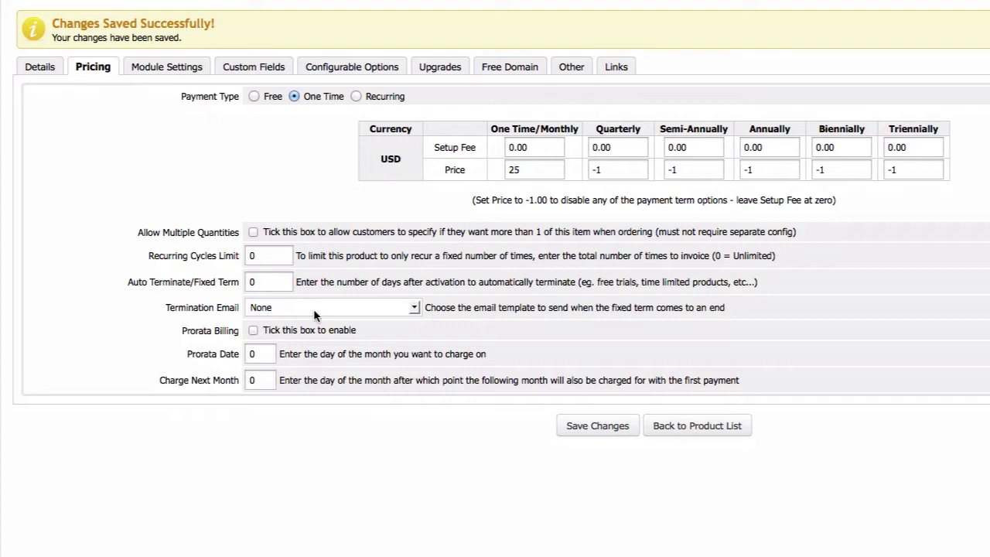
# Check the available termination email templates and save the Discover product's pricing settings.
pyautogui.click(314, 309)
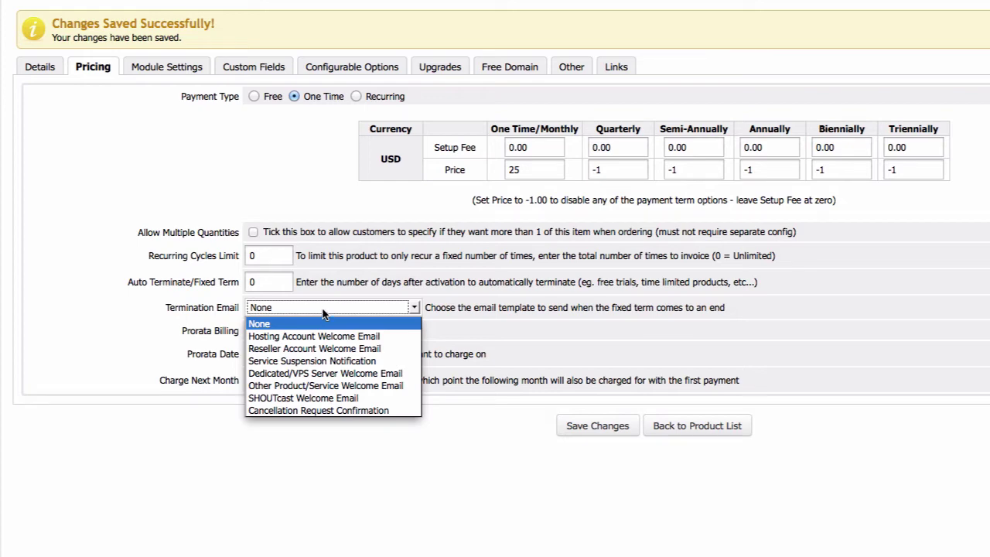
pyautogui.click(467, 282)
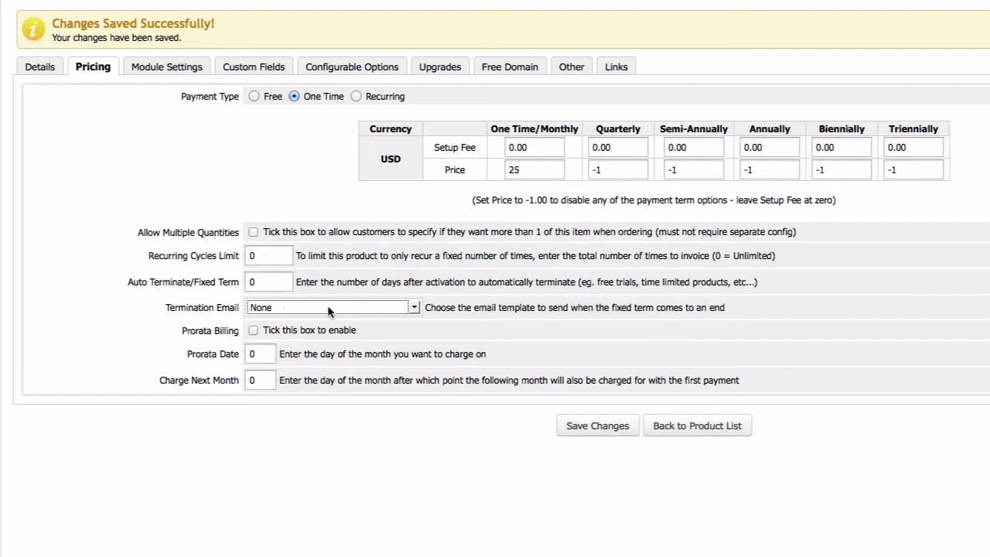
pyautogui.scroll(-1, 328, 309)
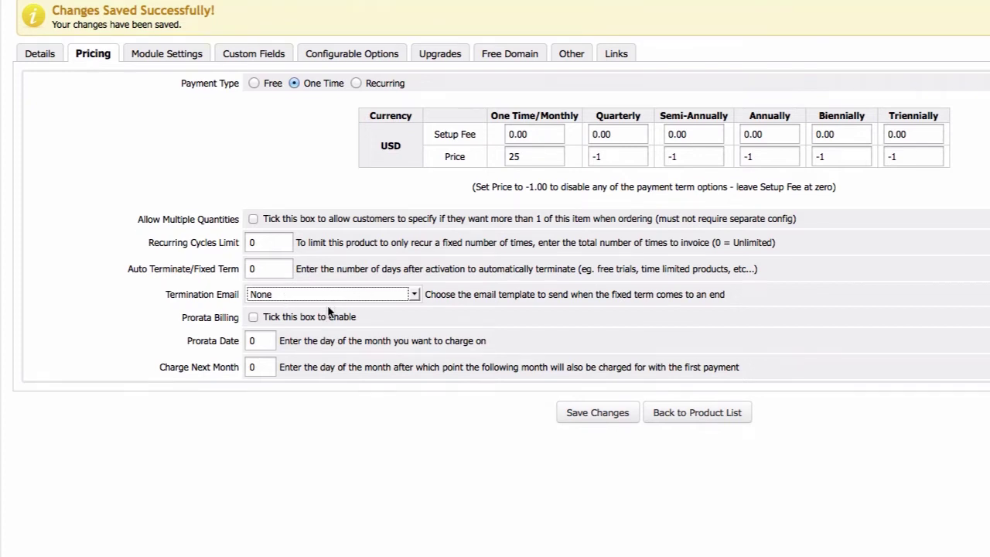
pyautogui.click(236, 329)
pyautogui.click(597, 412)
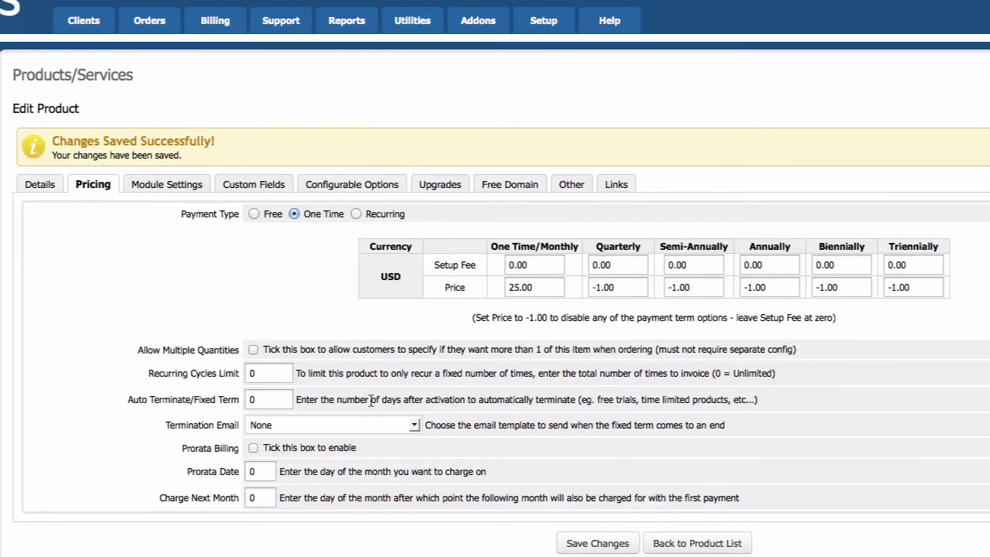
# Set the product's provisioning module to Cpanel and save the module settings.
pyautogui.click(179, 186)
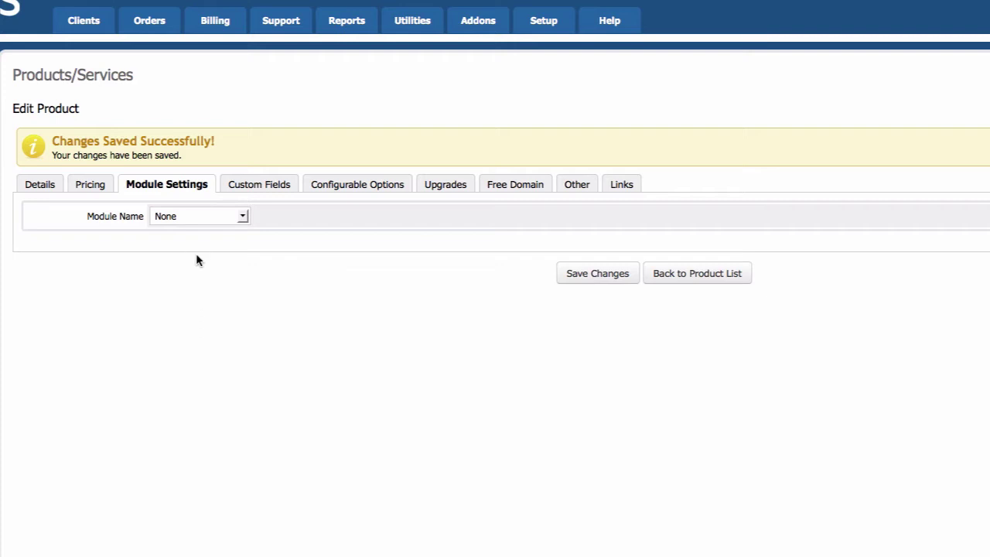
pyautogui.click(198, 218)
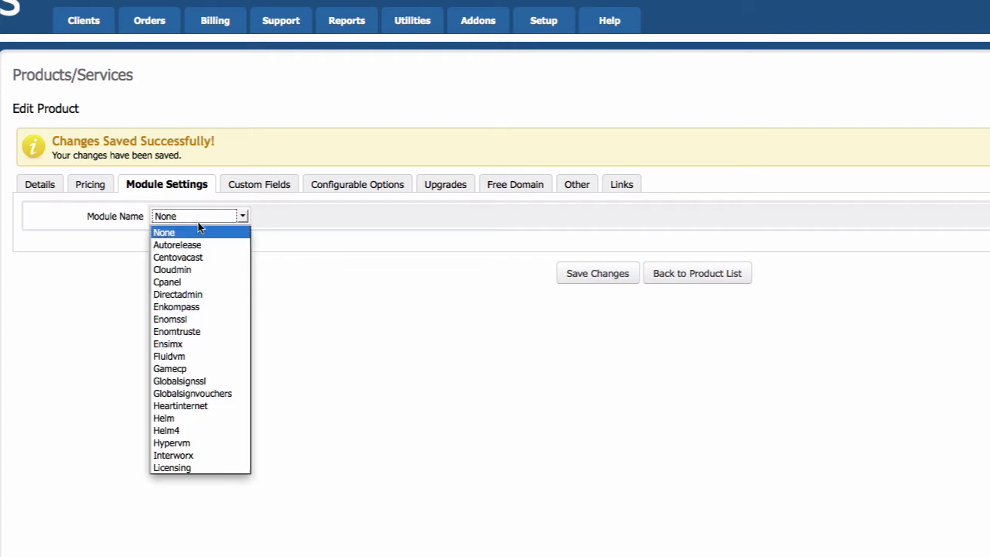
pyautogui.click(200, 283)
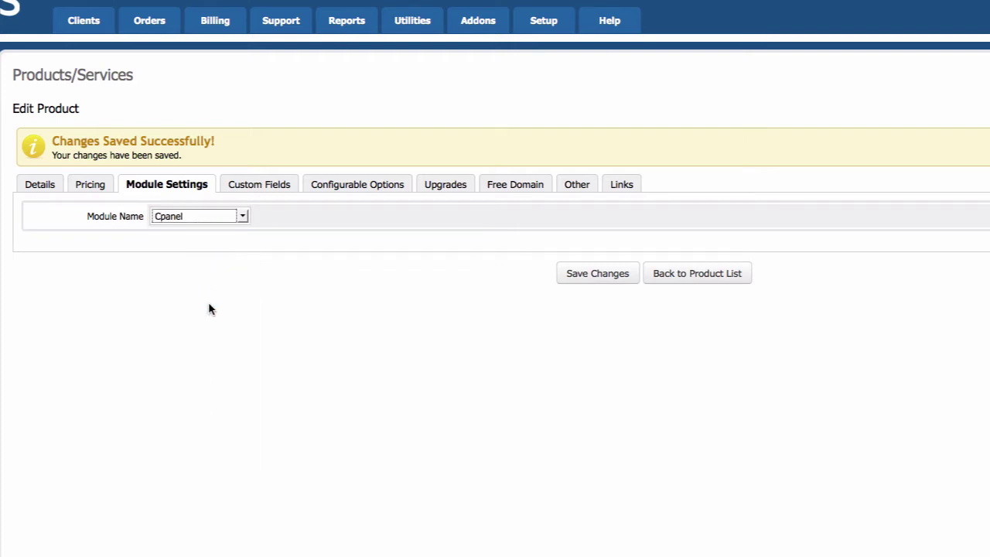
pyautogui.click(574, 278)
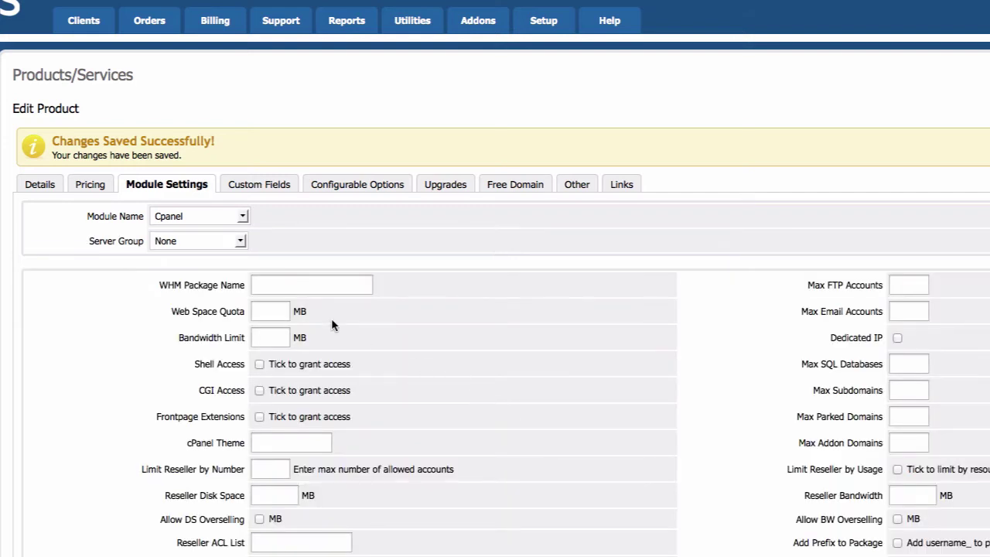
# Assign the ClubCoder Reseller server group to the product's Cpanel module.
pyautogui.click(234, 242)
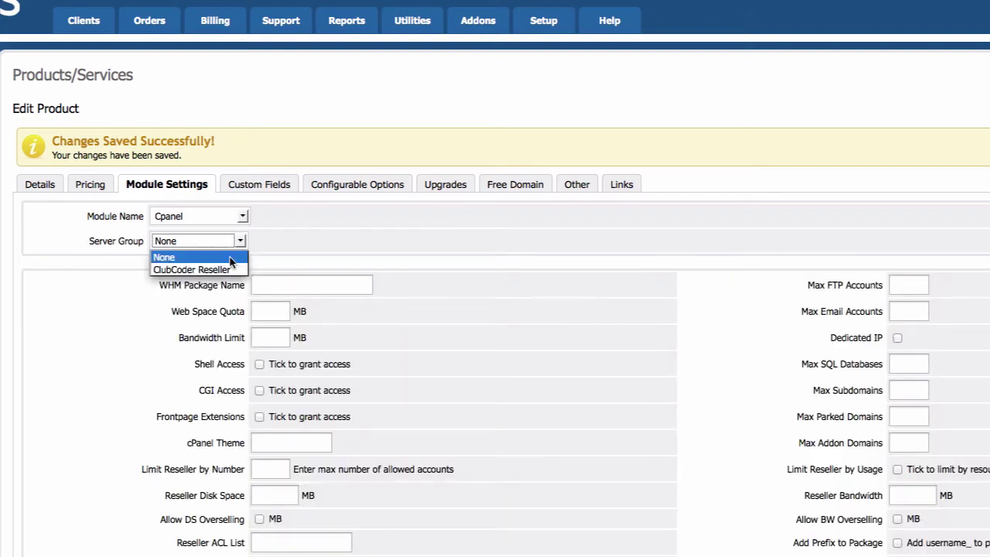
pyautogui.click(230, 270)
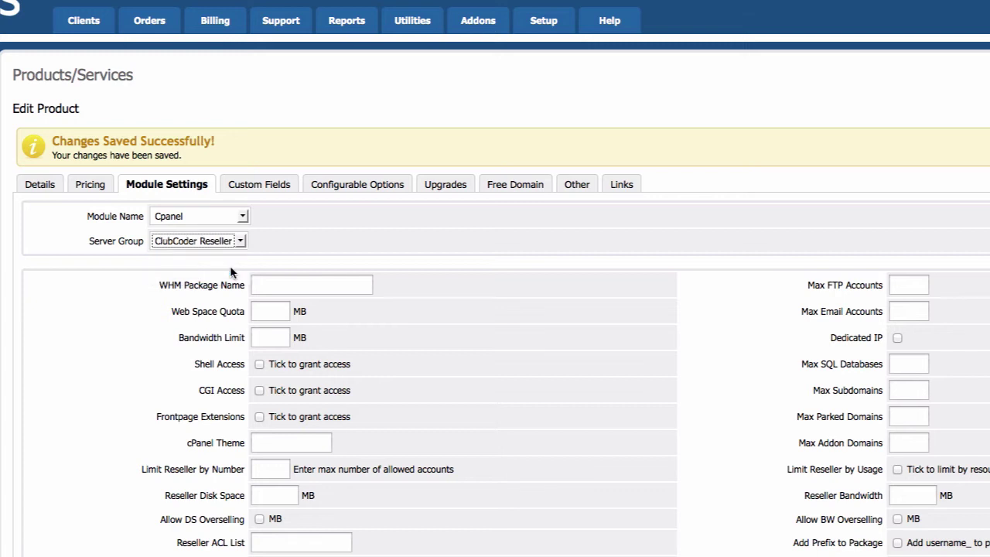
pyautogui.click(312, 250)
# Switch to WHM, log in with the filled-in credentials, and search for "pack" to open the package editing page.
pyautogui.click(349, 285)
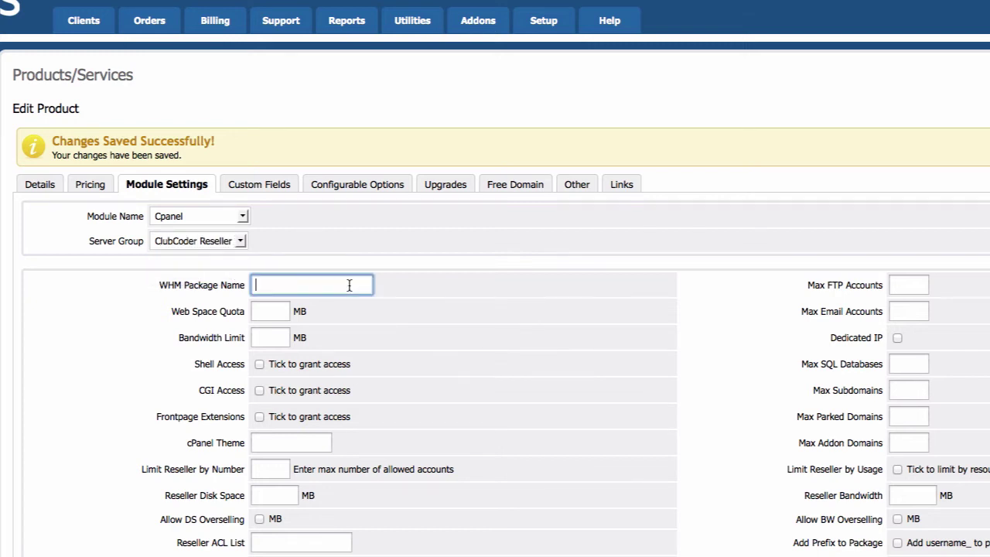
pyautogui.scroll(-1, 458, 284)
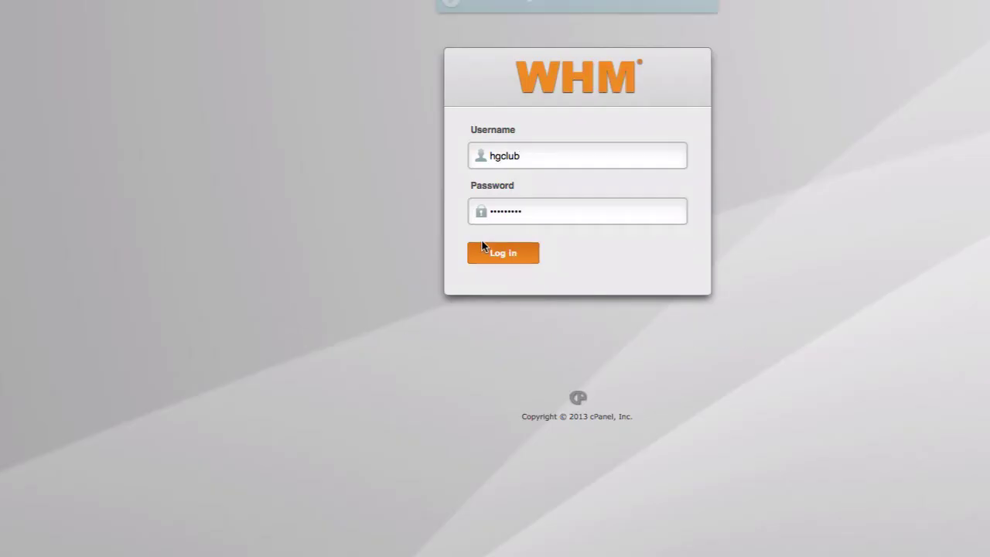
pyautogui.click(482, 246)
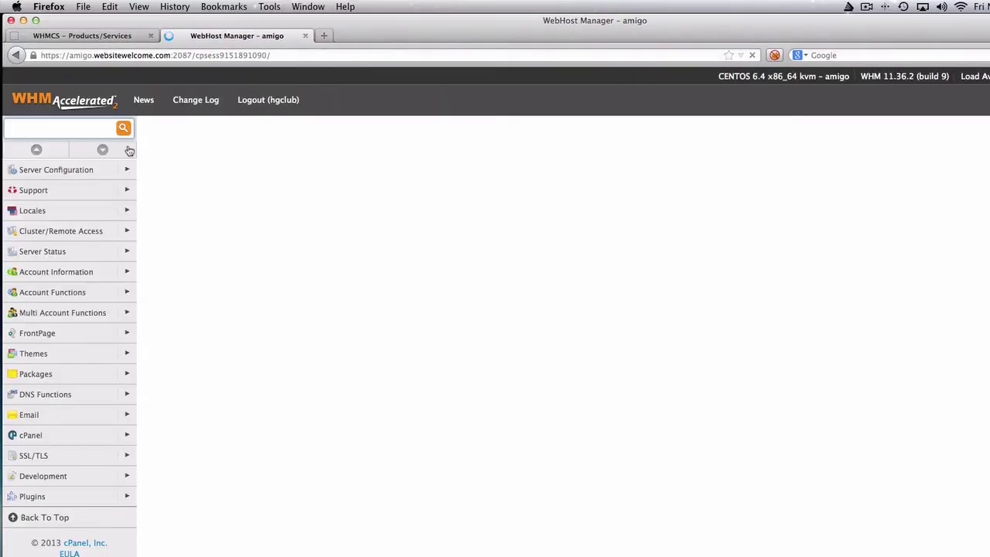
pyautogui.write('pcl')
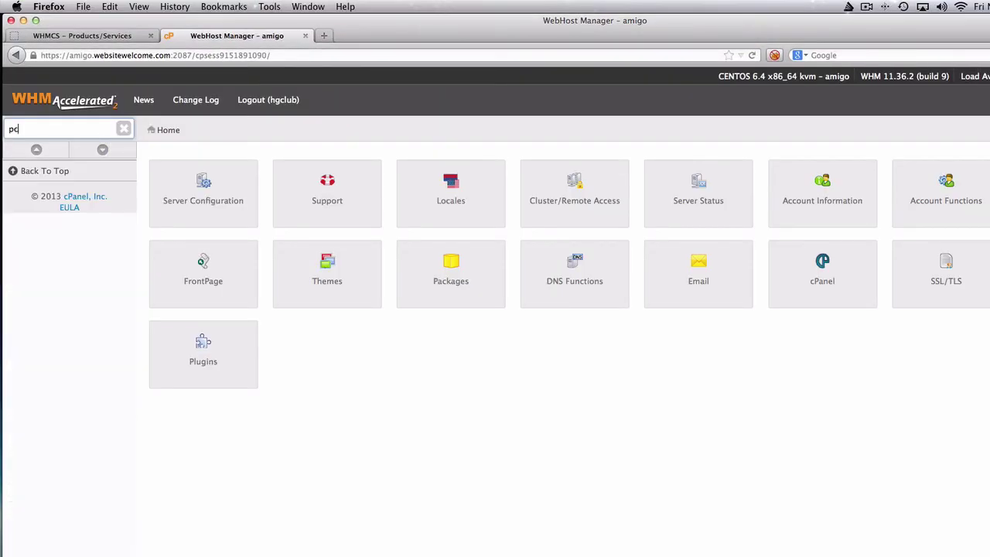
pyautogui.press('BackSpace')
pyautogui.press('BackSpace')
pyautogui.write('ack')
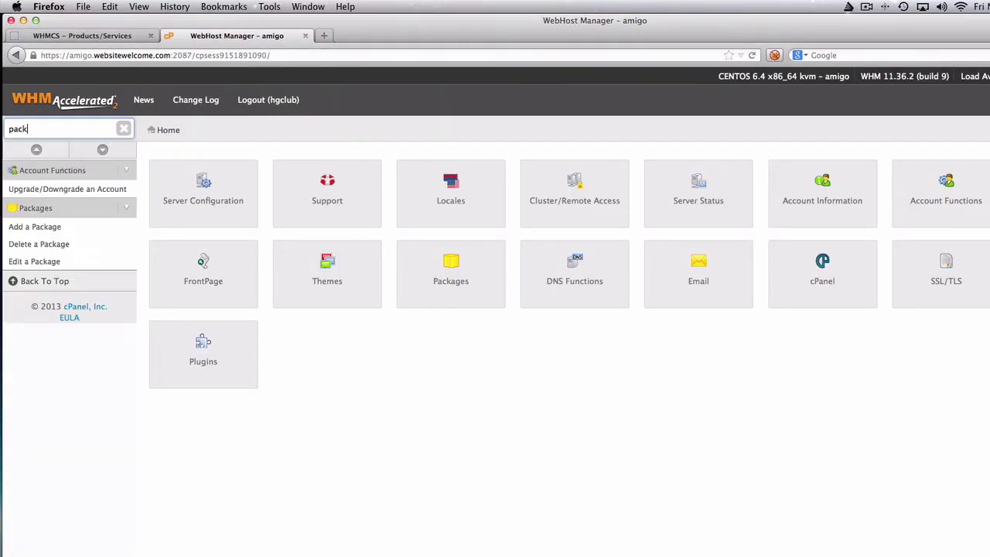
pyautogui.click(51, 263)
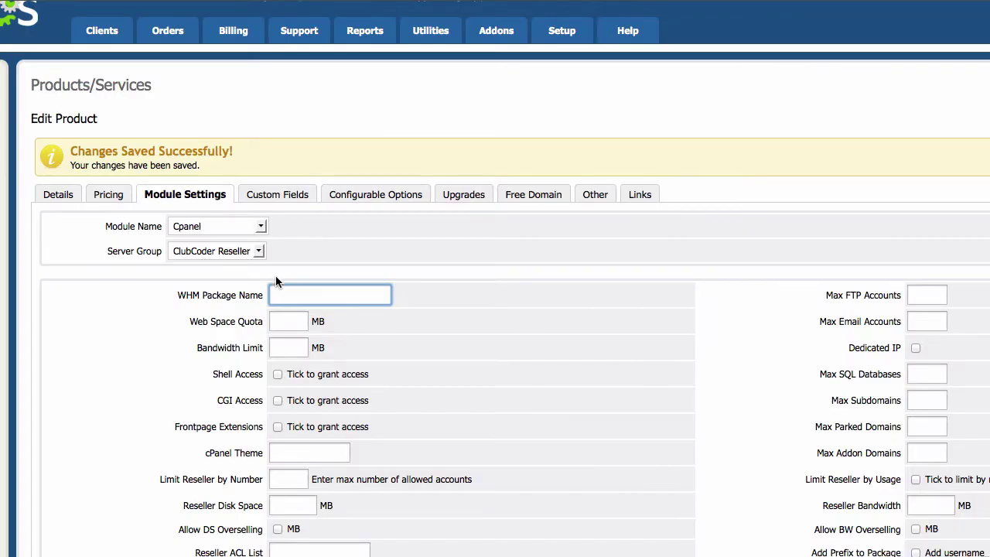
# Back in WHMCS, set the product's WHM package name to hgclub_Discover.
pyautogui.write('hgc')
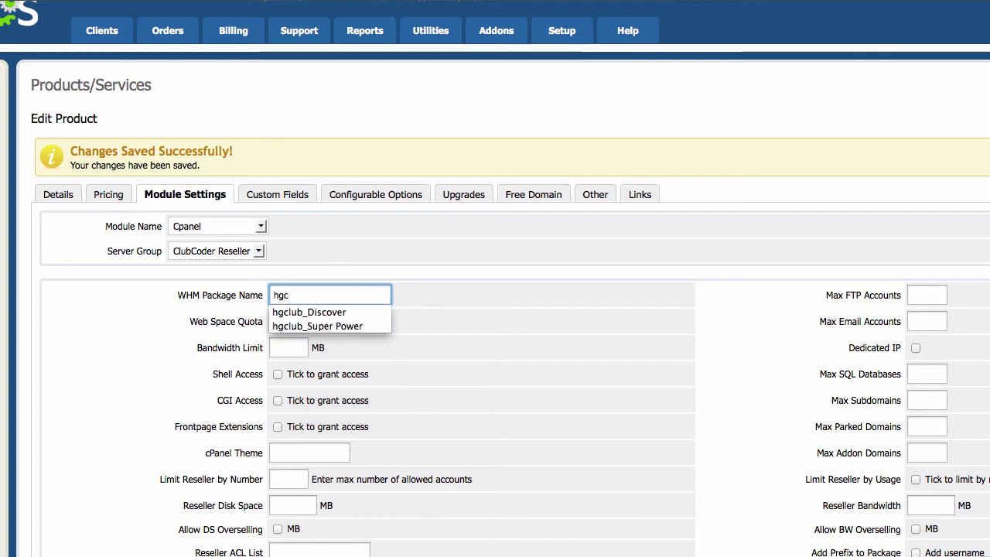
pyautogui.click(317, 312)
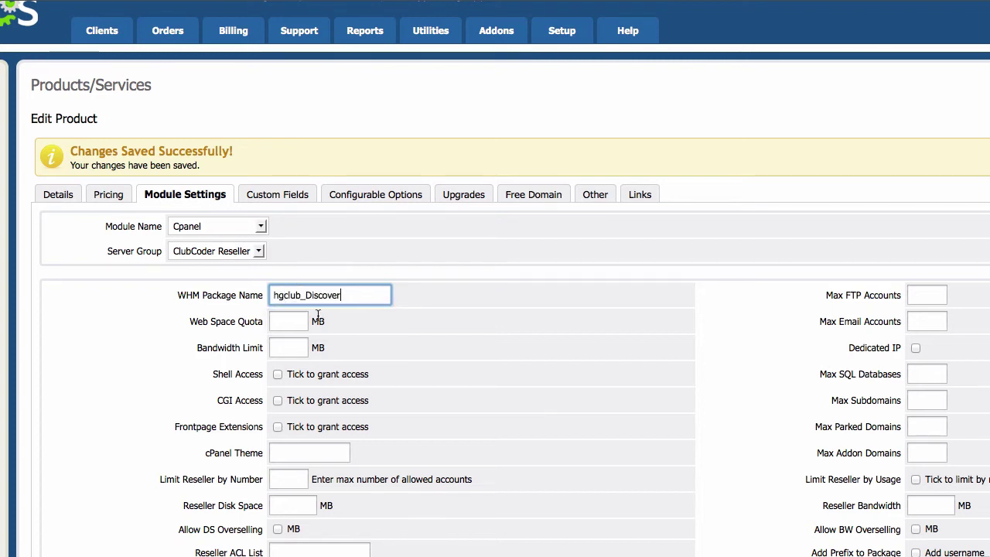
pyautogui.click(420, 296)
# Switch to WHM and open the hgclub_Discover package to review its resource limits.
pyautogui.scroll(-2, 420, 296)
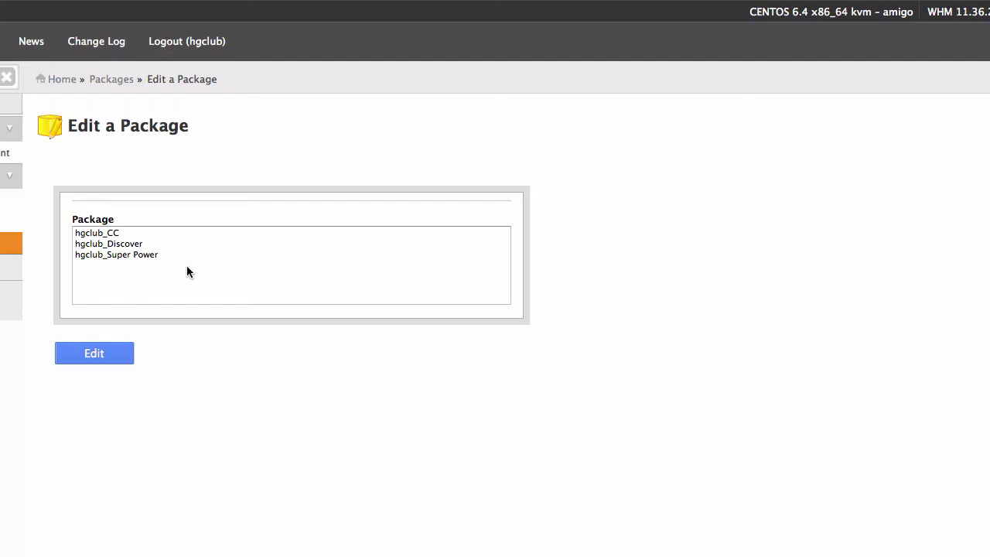
pyautogui.click(153, 234)
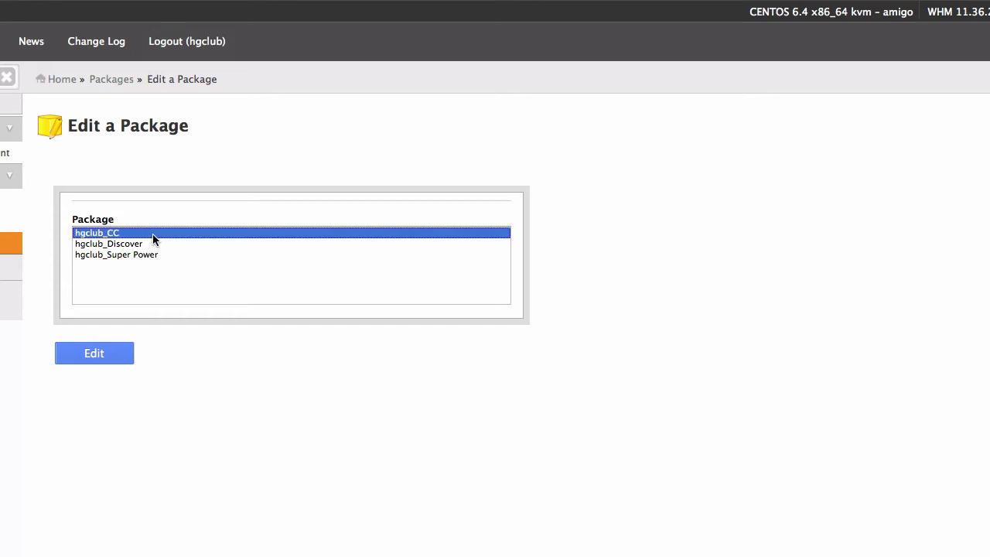
pyautogui.click(152, 243)
pyautogui.click(130, 349)
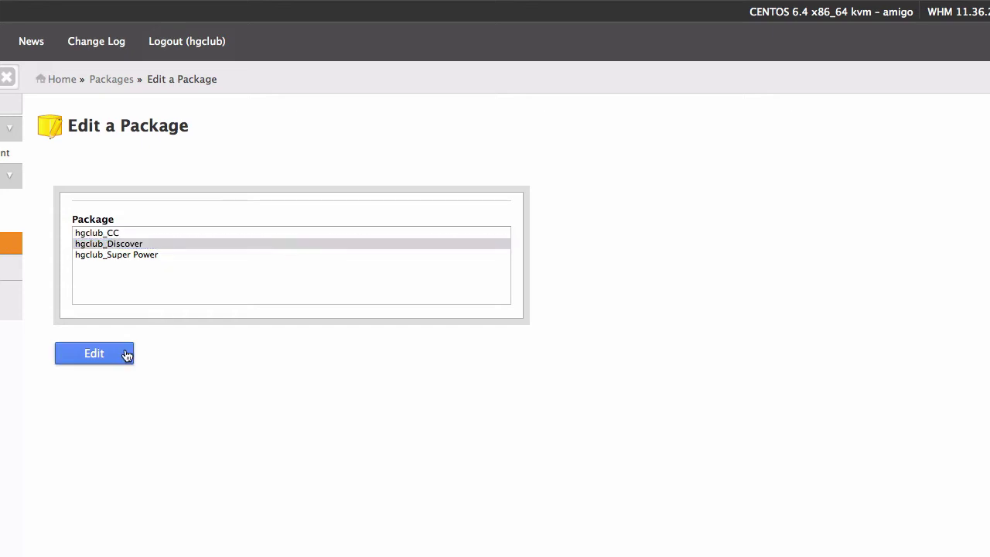
pyautogui.scroll(-3, 544, 299)
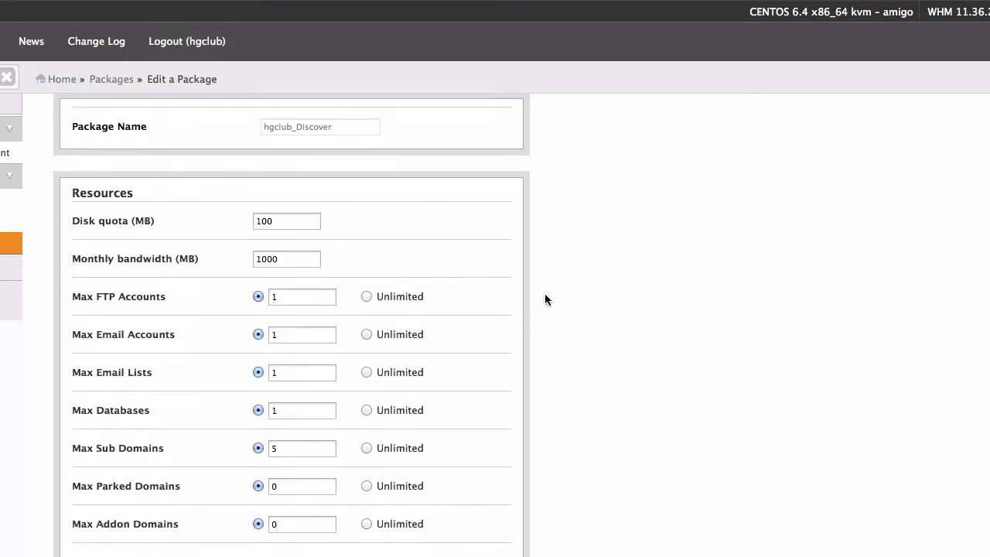
pyautogui.scroll(-6, 436, 270)
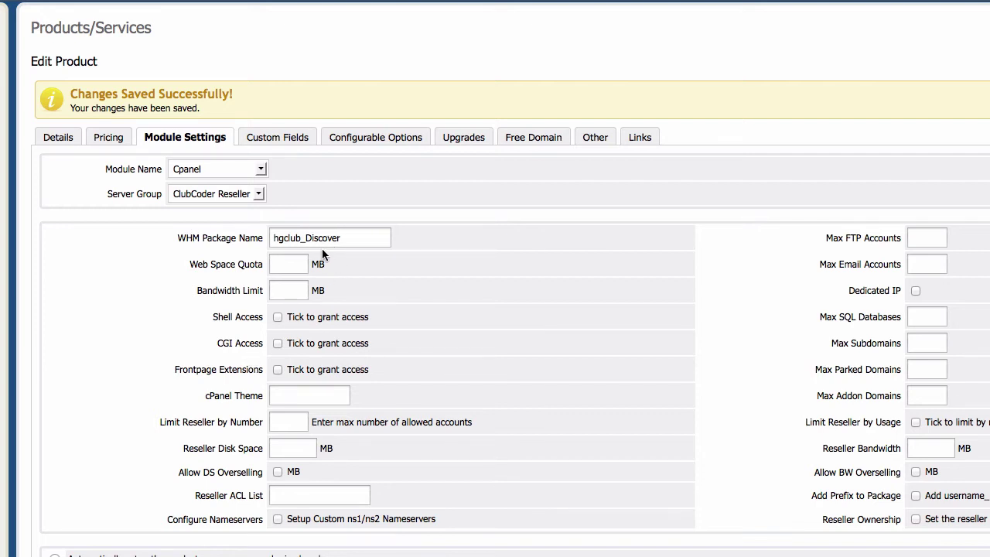
# In the WHMCS module settings, choose automatic product setup as soon as the first payment is received.
pyautogui.scroll(-5, 422, 271)
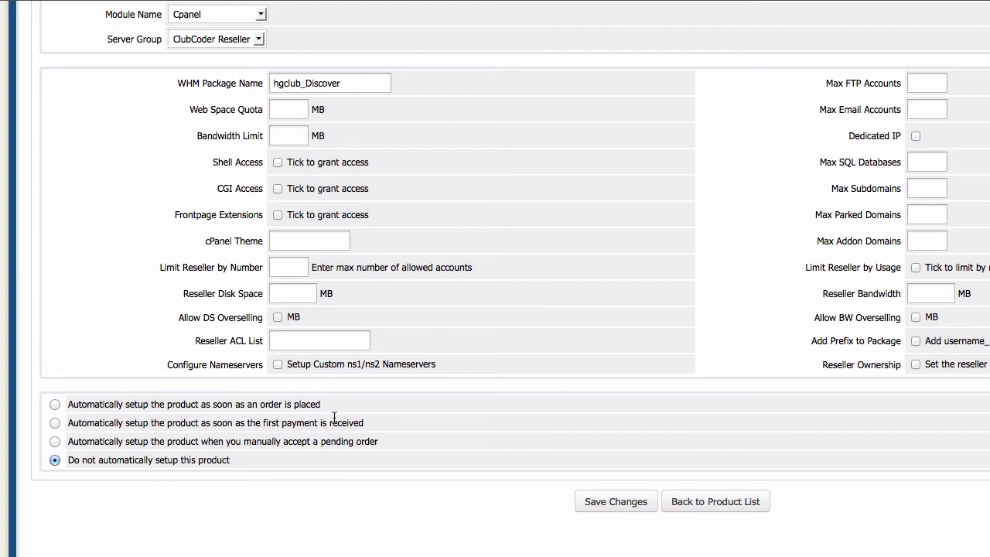
pyautogui.click(54, 424)
pyautogui.click(55, 423)
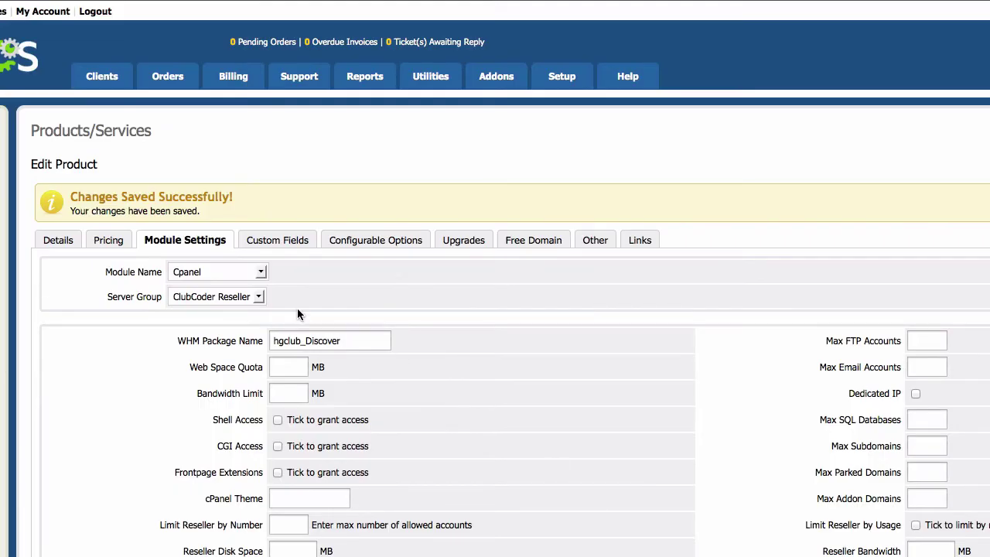
# Review the product's custom field types, configurable option groups, package upgrade settings and free domain offers.
pyautogui.click(292, 249)
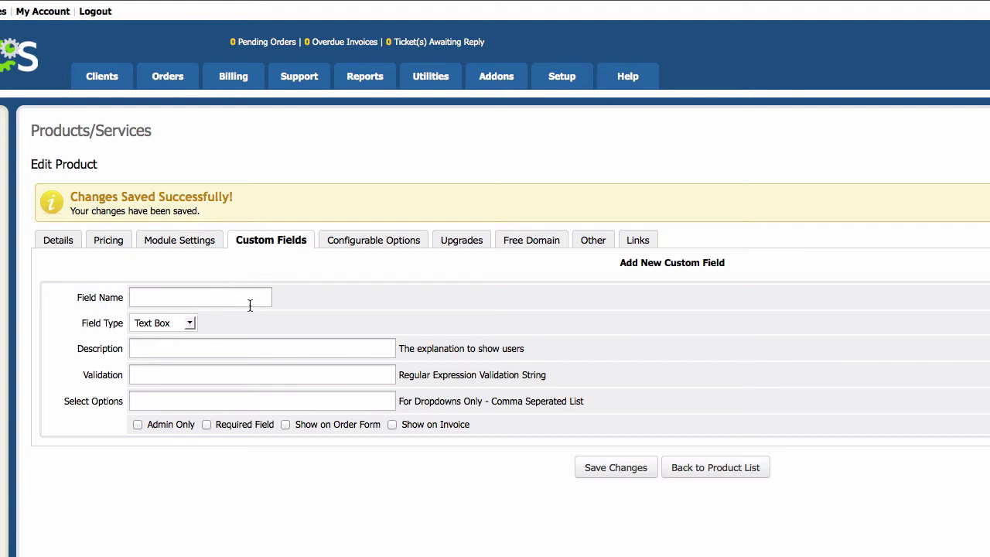
pyautogui.click(176, 324)
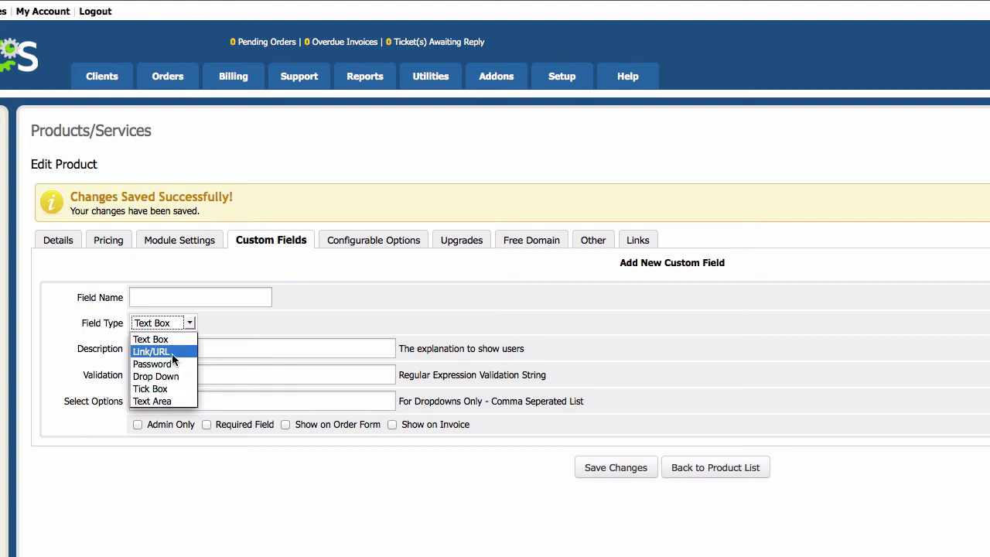
pyautogui.click(191, 465)
pyautogui.click(210, 354)
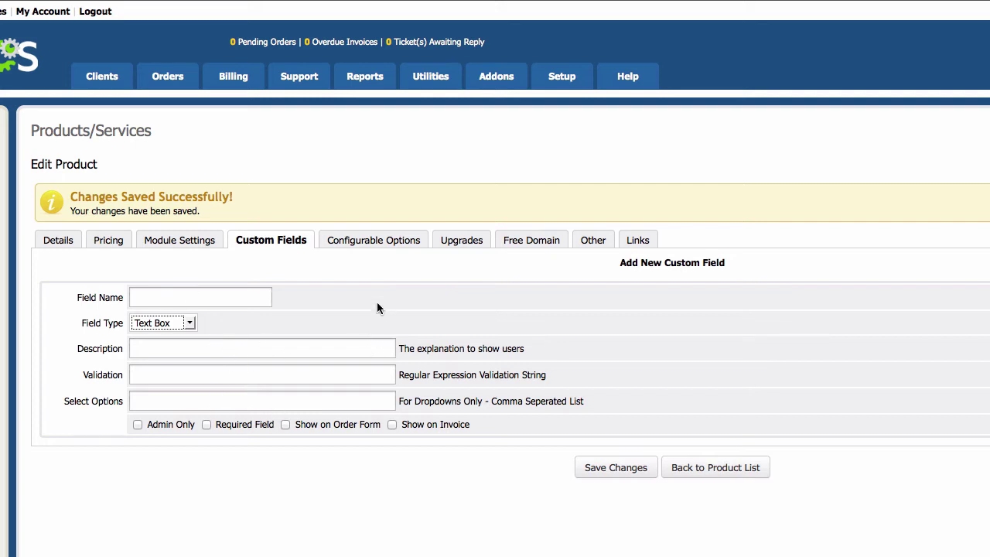
pyautogui.click(368, 244)
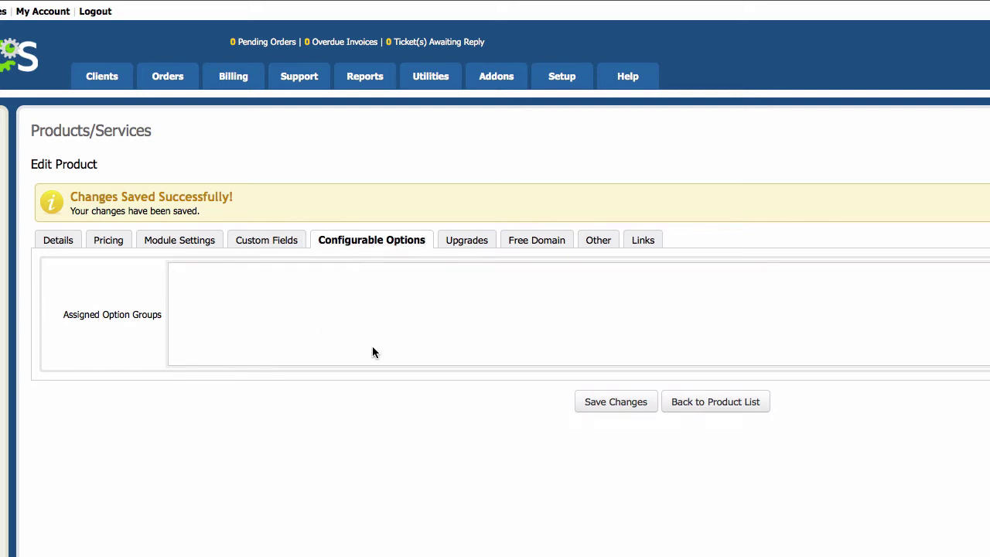
pyautogui.click(469, 244)
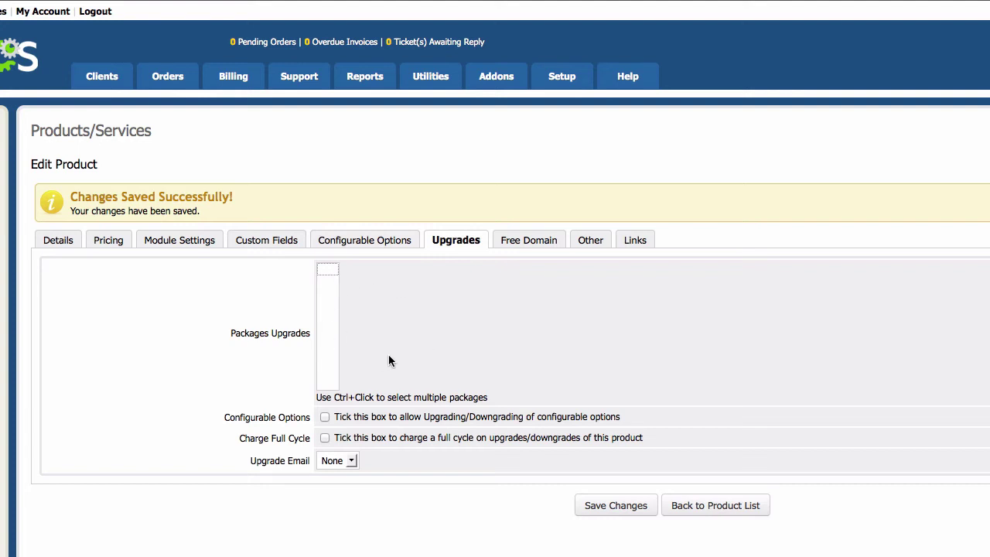
pyautogui.click(529, 242)
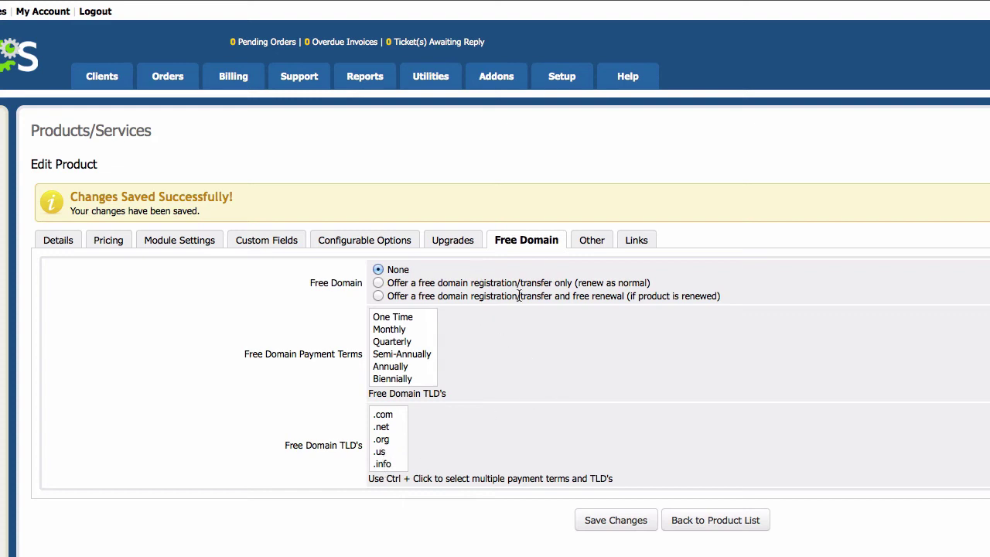
# Set the product's subdomain option to .clubcoder.com.
pyautogui.click(591, 241)
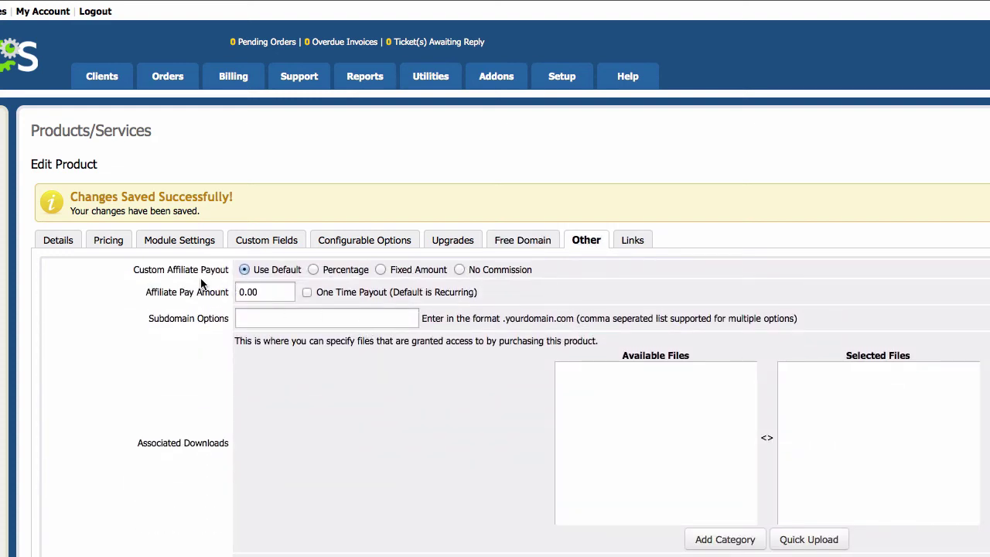
pyautogui.click(298, 320)
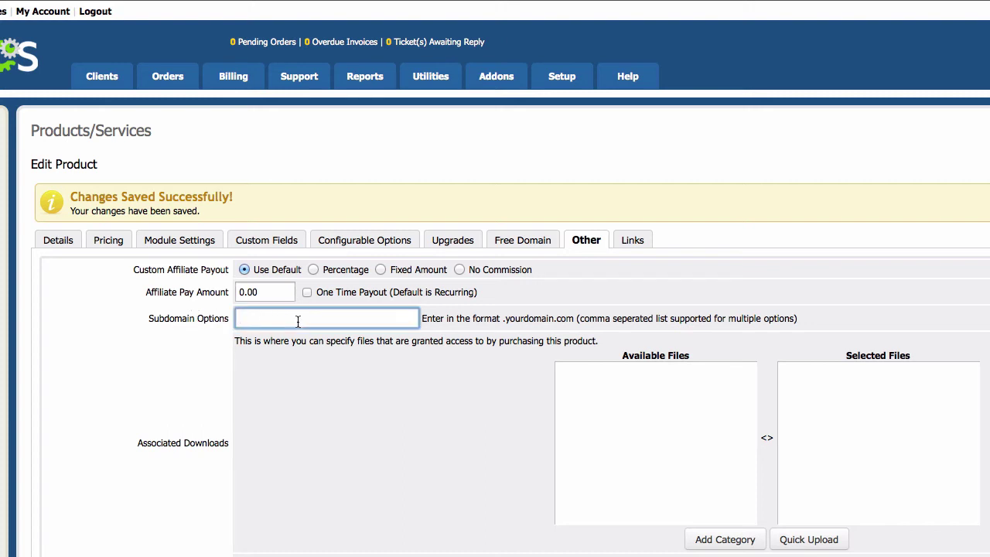
pyautogui.write('.')
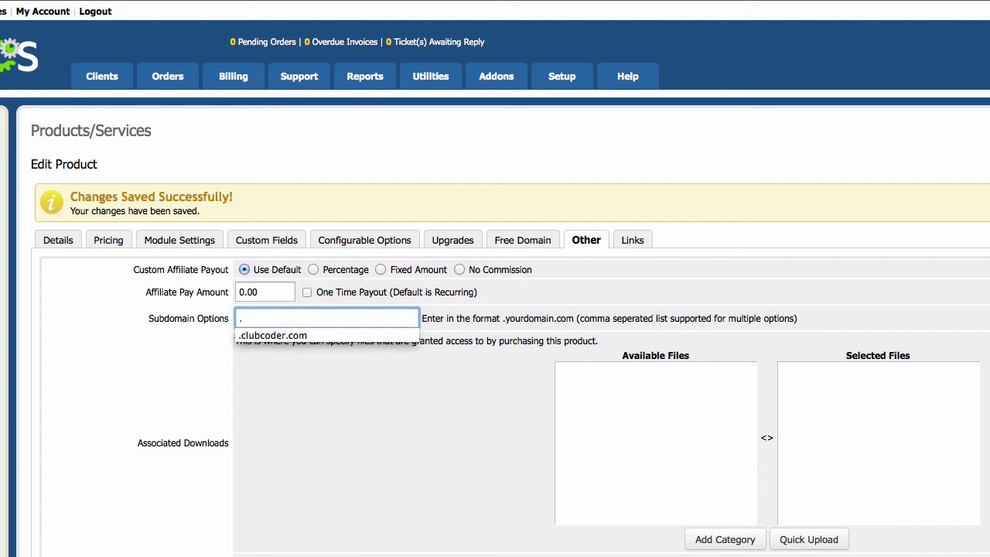
pyautogui.press('Down')
pyautogui.press('Return')
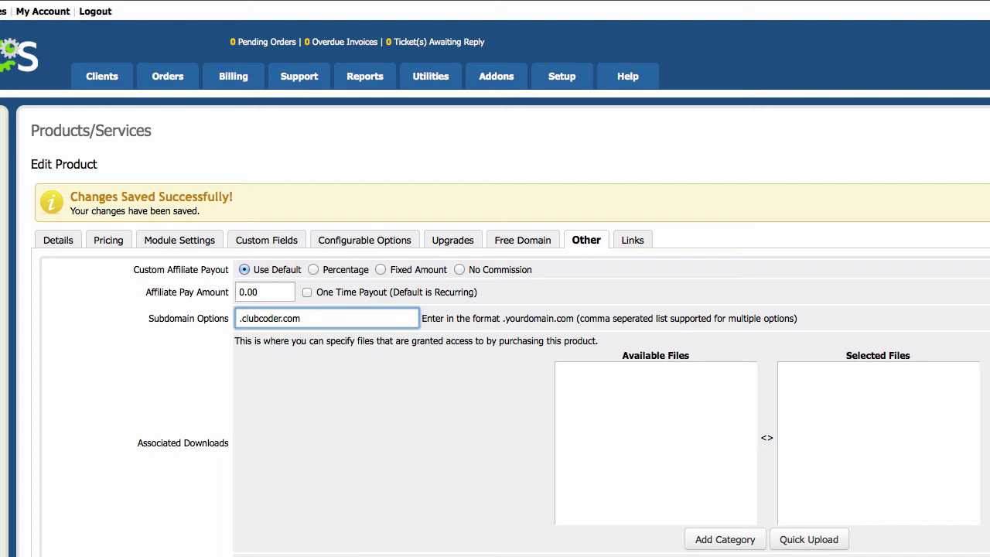
# Review the Discover product's direct shopping cart links and its product group cart link.
pyautogui.click(536, 322)
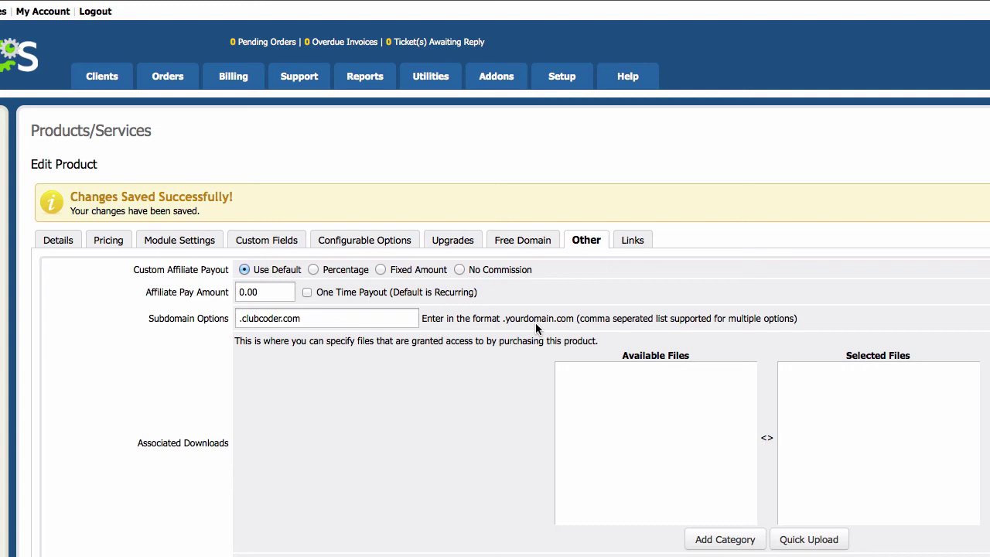
pyautogui.scroll(-1, 535, 322)
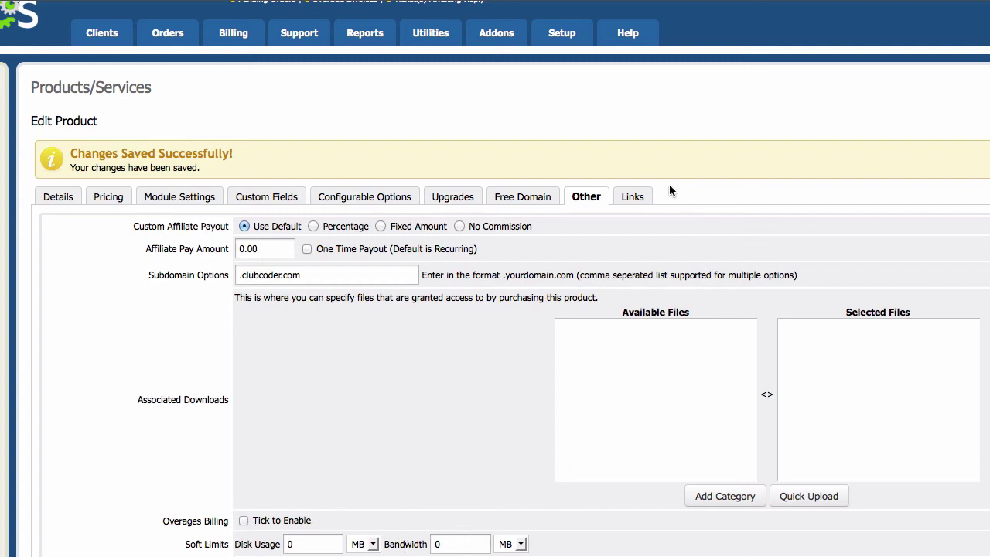
pyautogui.click(633, 198)
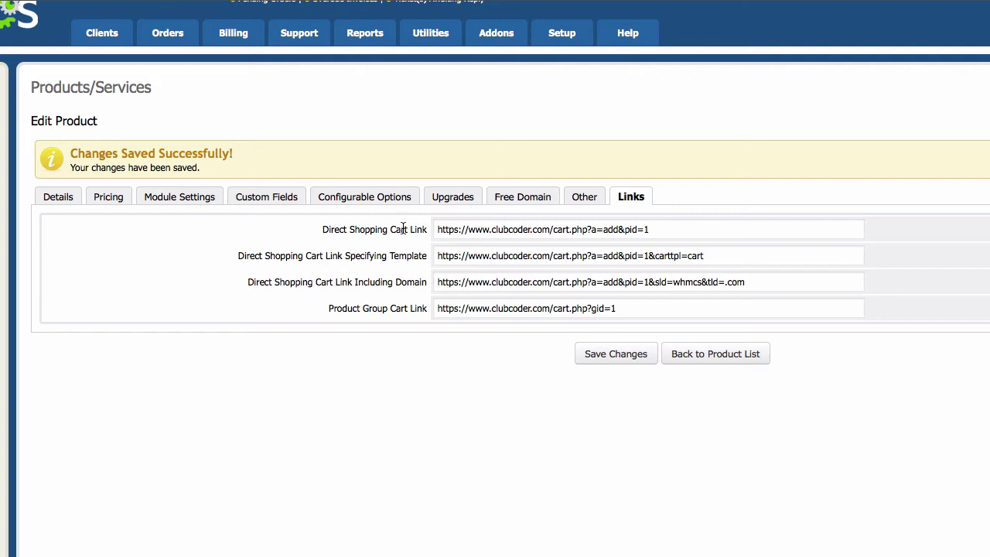
pyautogui.click(488, 232)
pyautogui.click(492, 260)
pyautogui.click(493, 282)
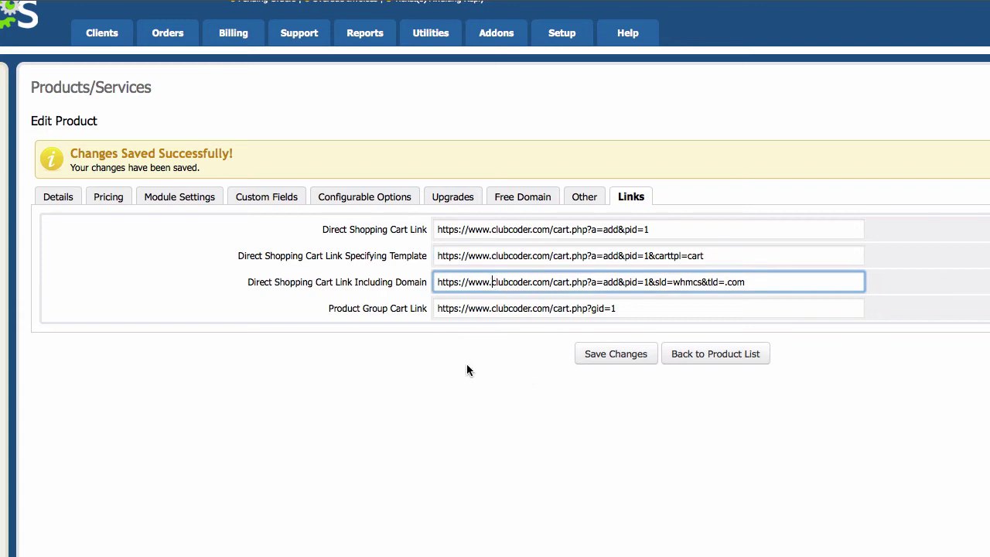
pyautogui.click(519, 433)
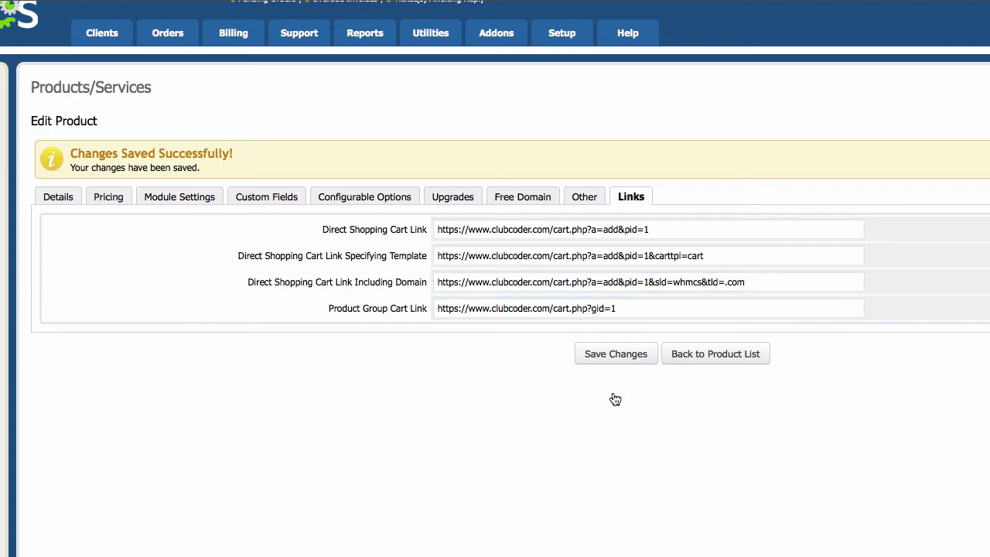
pyautogui.scroll(1, 625, 460)
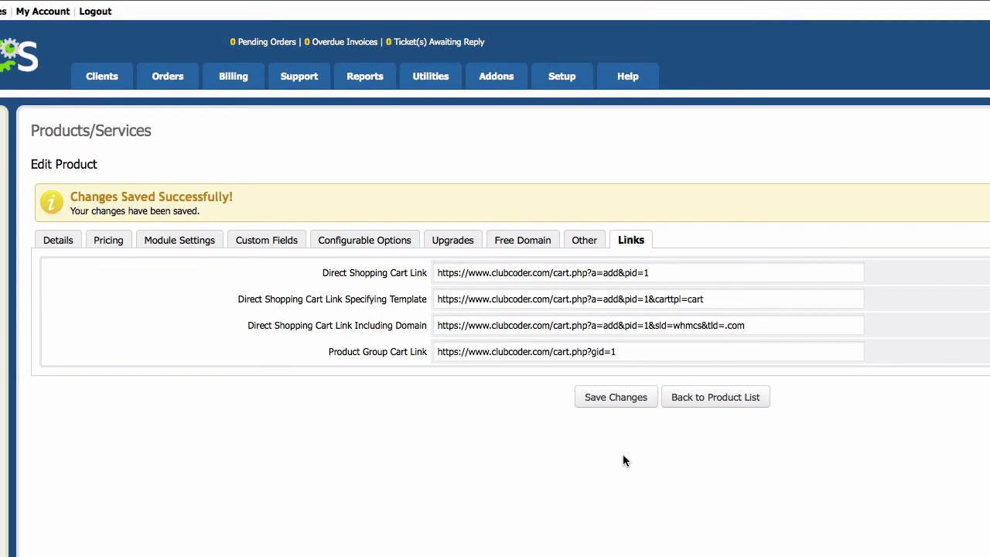
# Return to the product list and duplicate the Coding Packages - Discover product as a new product named Super Power.
pyautogui.click(712, 406)
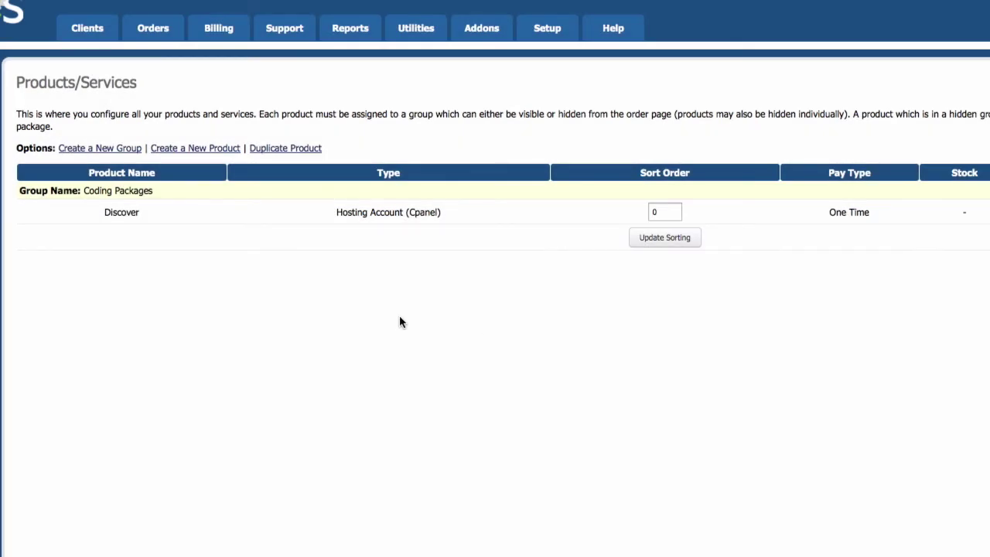
pyautogui.click(289, 152)
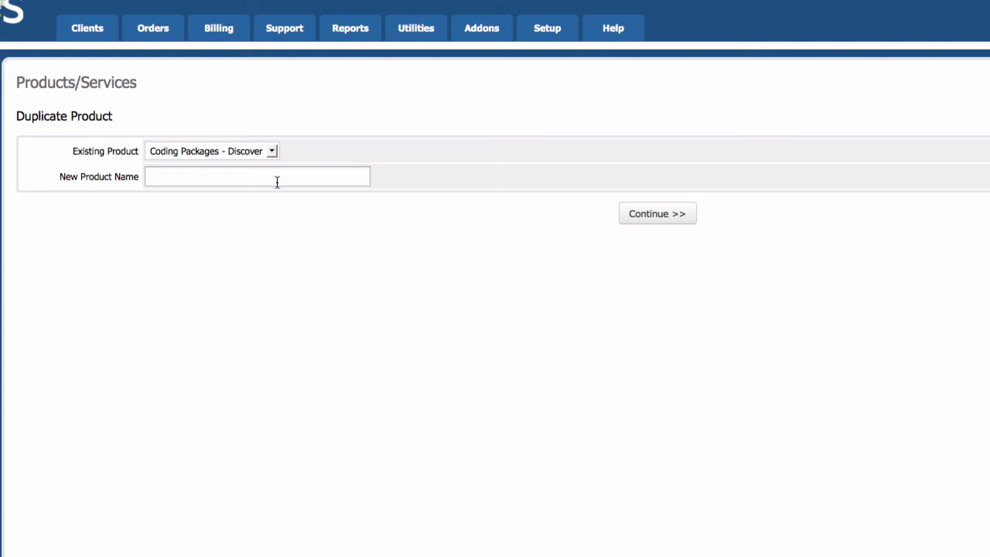
pyautogui.click(276, 181)
pyautogui.write('Su')
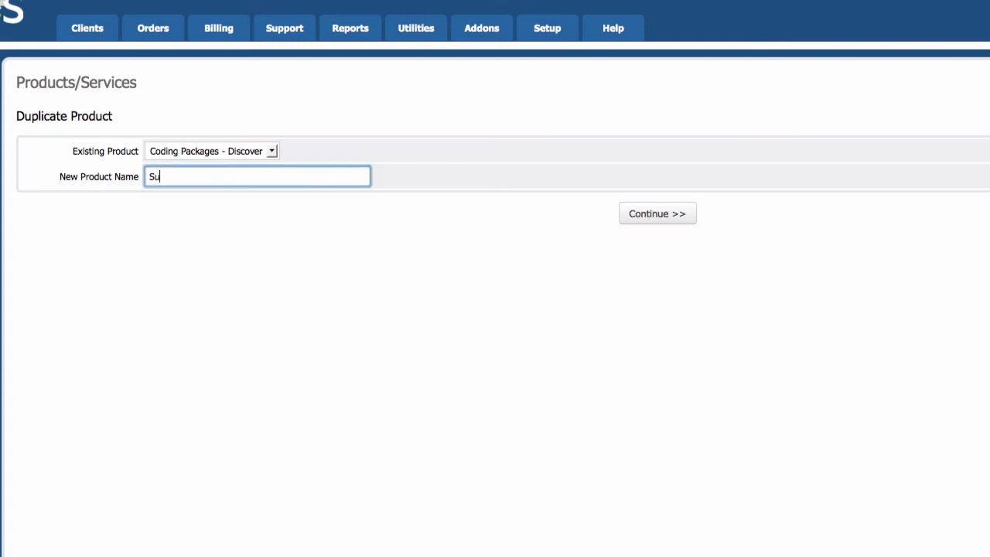
pyautogui.write('per Power')
pyautogui.click(218, 152)
pyautogui.click(389, 141)
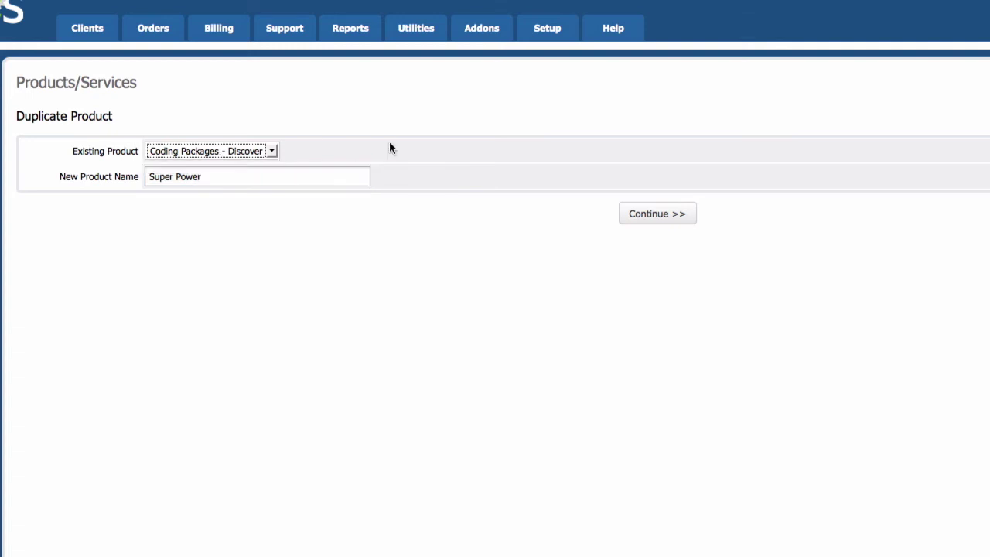
pyautogui.click(668, 218)
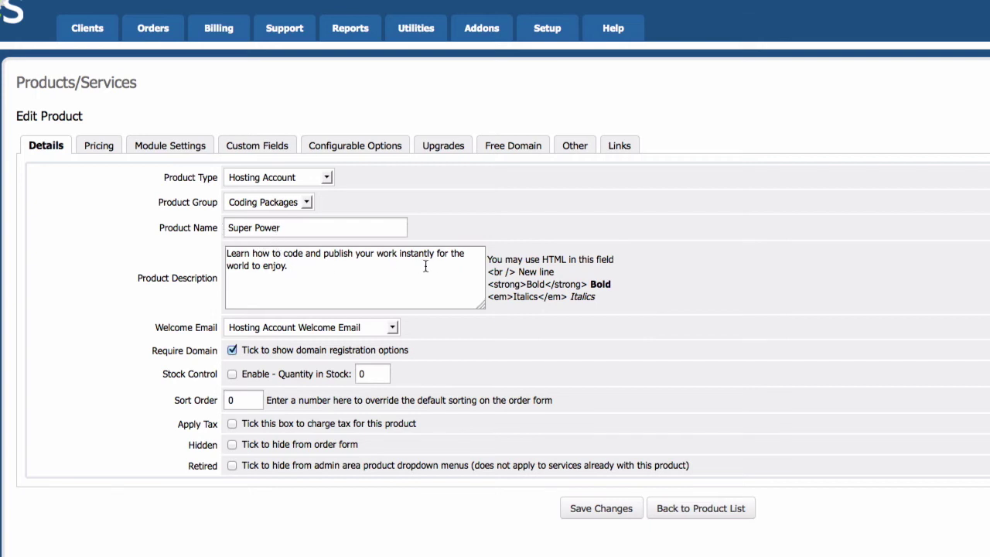
# Append "With the Super Power package you can setup up to 5 projects at once!" to the product description and save the changes.
pyautogui.click(399, 269)
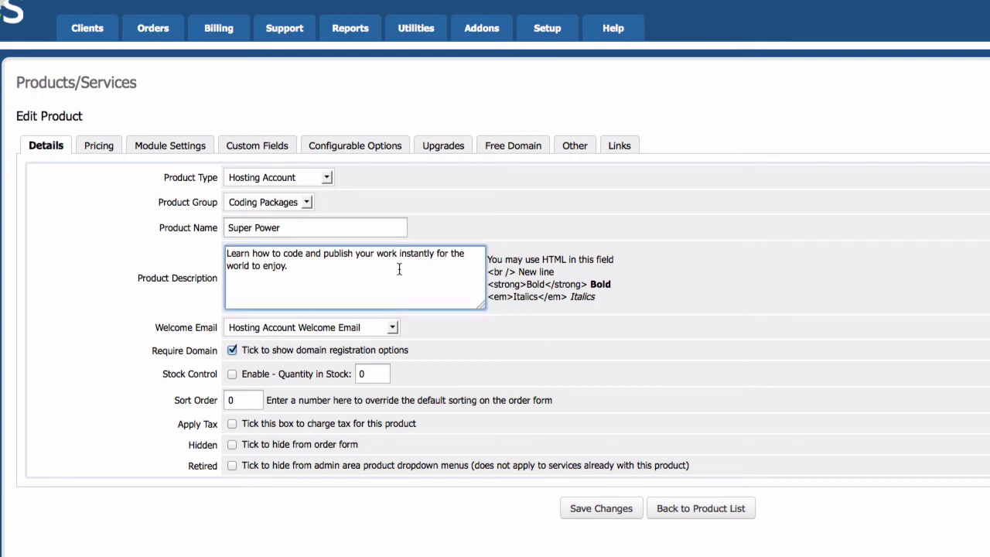
pyautogui.write('With the Super Power ')
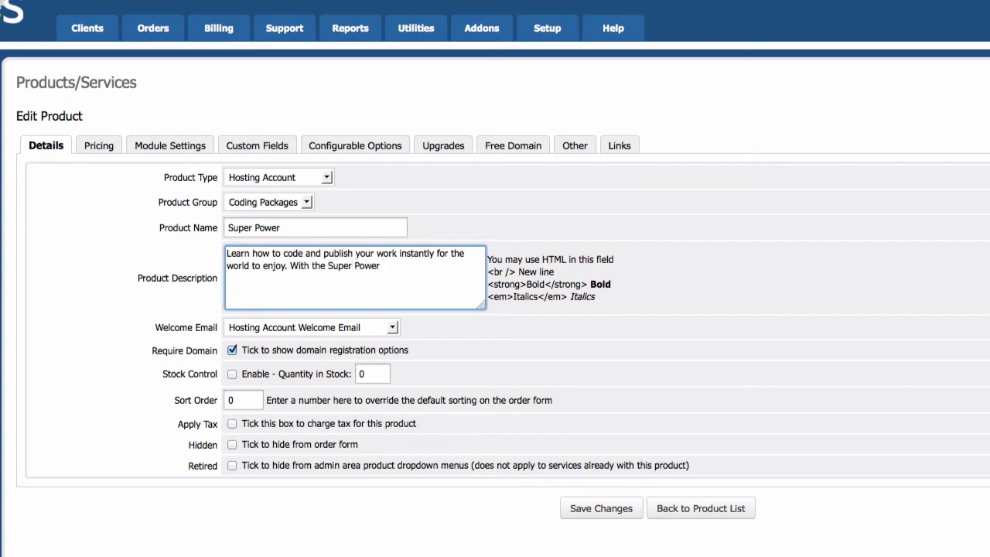
pyautogui.write('package you can setup up t')
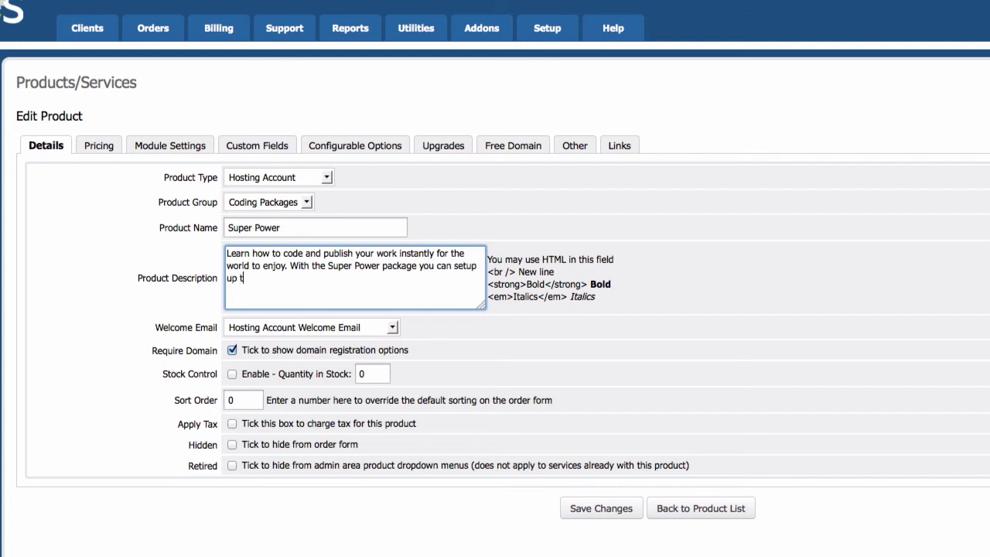
pyautogui.write('o 5 projects at once!')
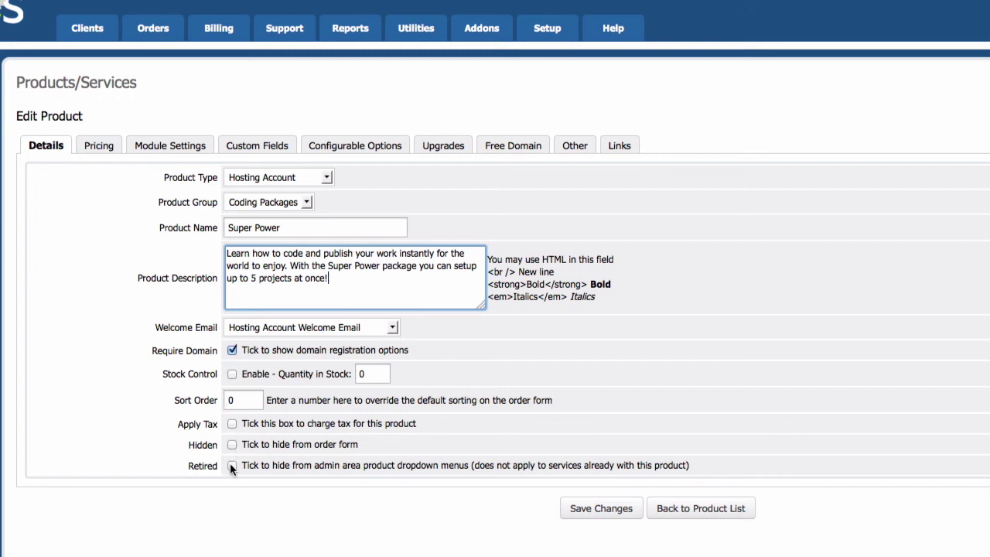
pyautogui.click(572, 511)
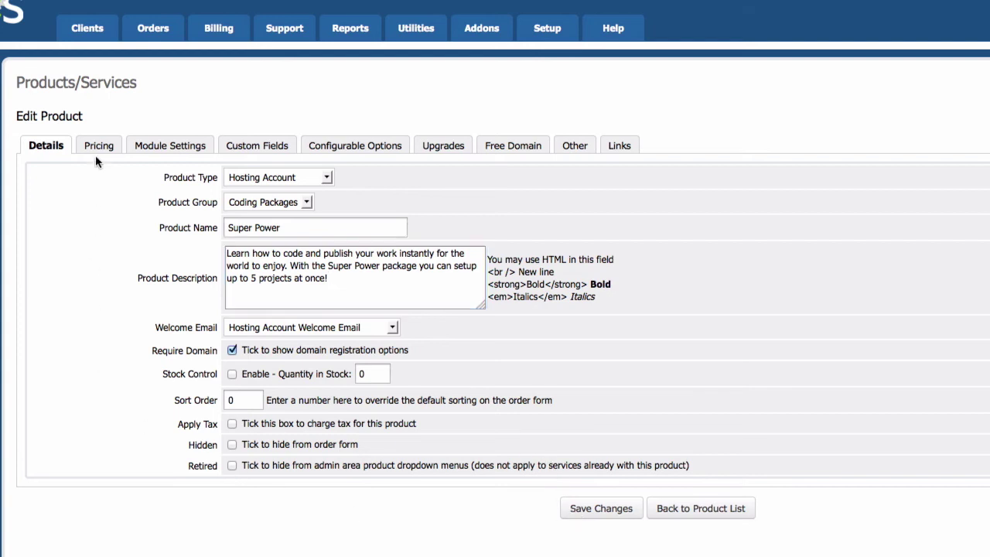
# Change the Super Power product's payment type to Recurring and set its monthly price to 5 USD.
pyautogui.click(98, 197)
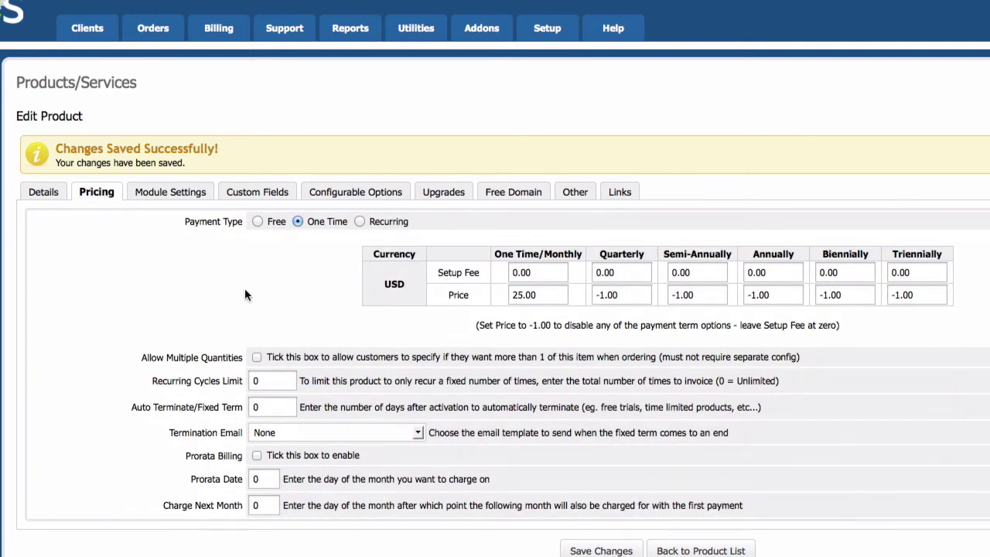
pyautogui.click(361, 221)
pyautogui.scroll(-1, 549, 275)
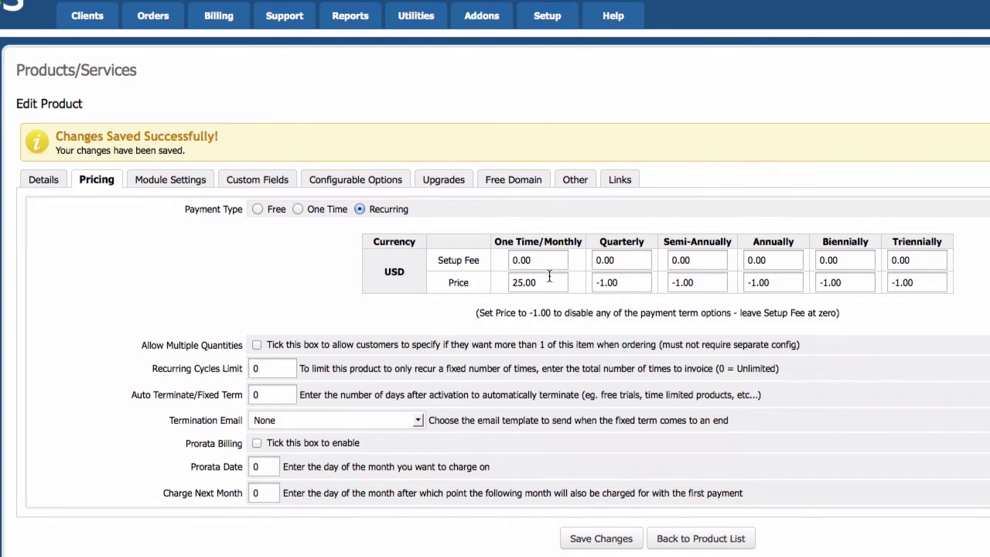
pyautogui.doubleClick(550, 280)
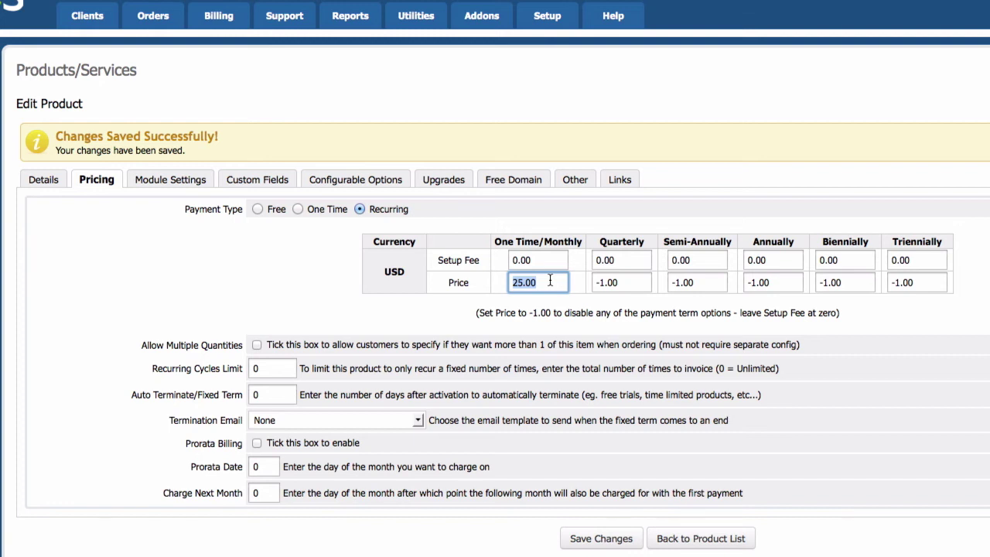
pyautogui.write('5')
pyautogui.click(554, 234)
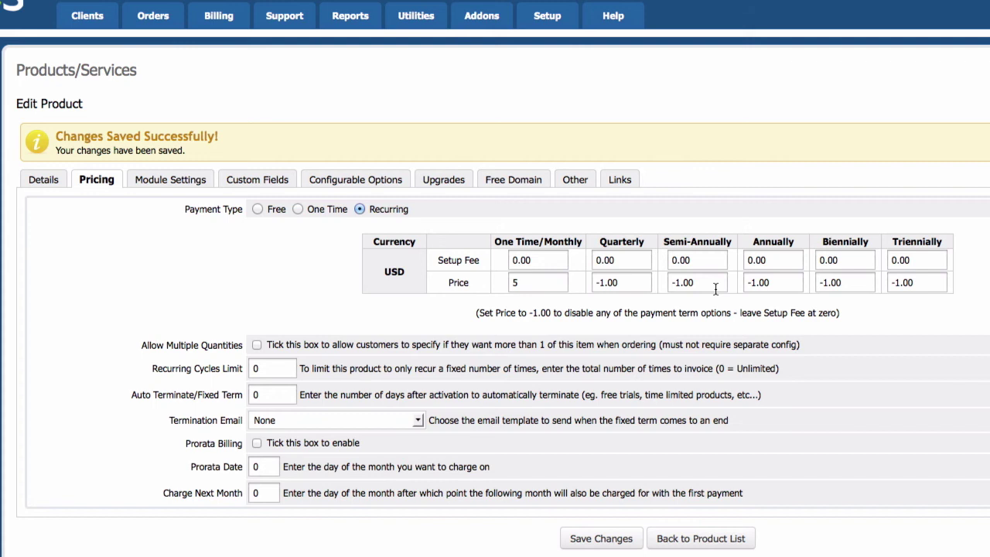
# Set the Super Power product's annual price to 50 USD and look over the remaining billing options.
pyautogui.click(762, 284)
pyautogui.doubleClick(763, 284)
pyautogui.tripleClick(762, 284)
pyautogui.write('50')
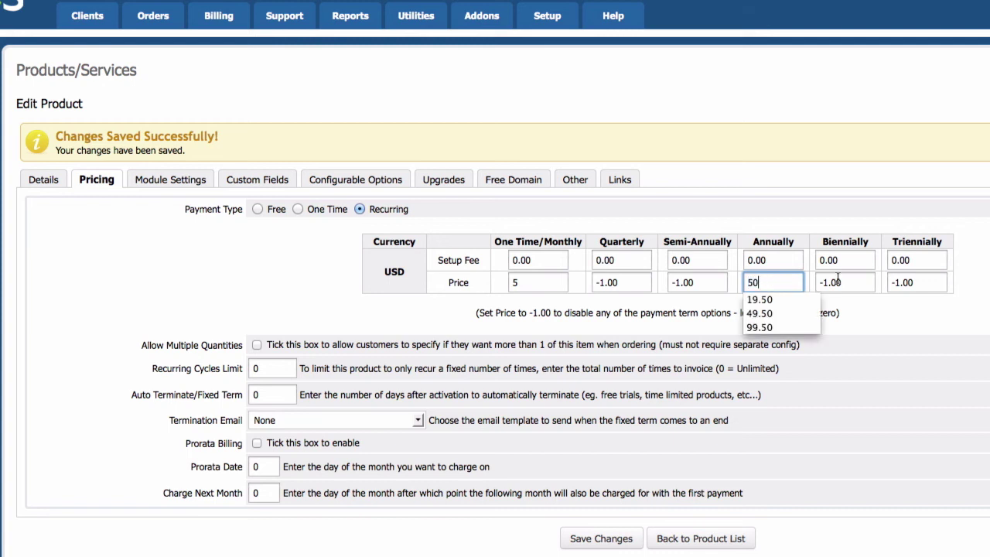
pyautogui.click(909, 306)
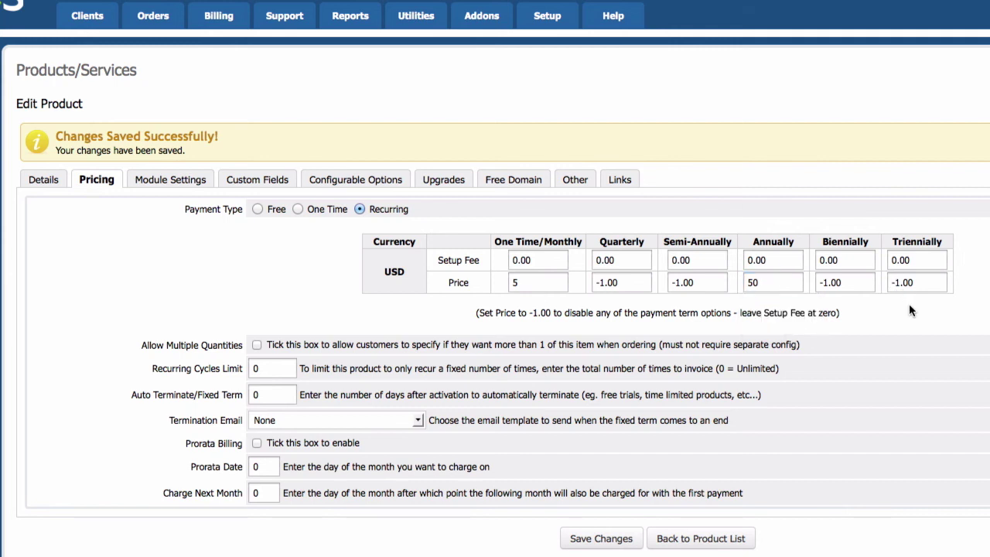
pyautogui.scroll(-1, 307, 281)
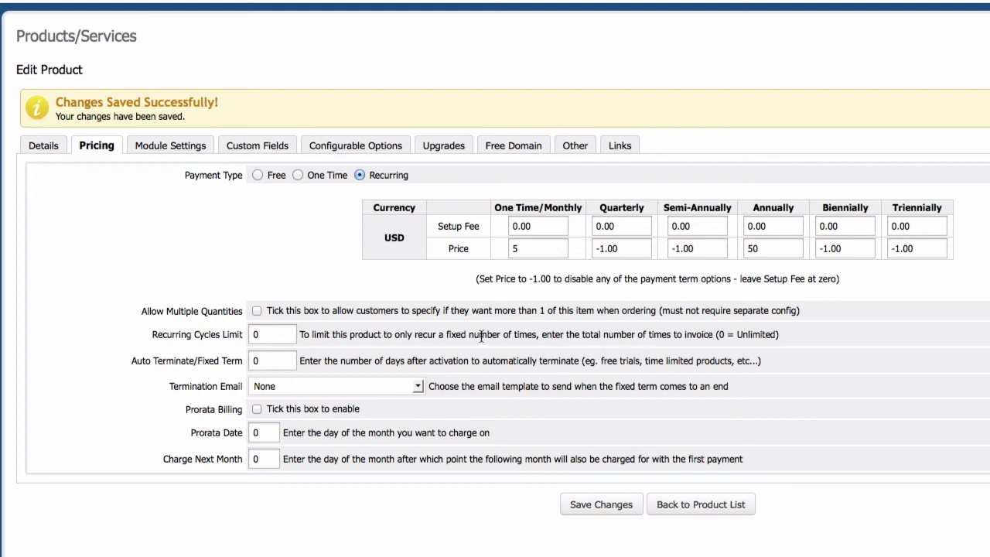
pyautogui.scroll(-1, 481, 336)
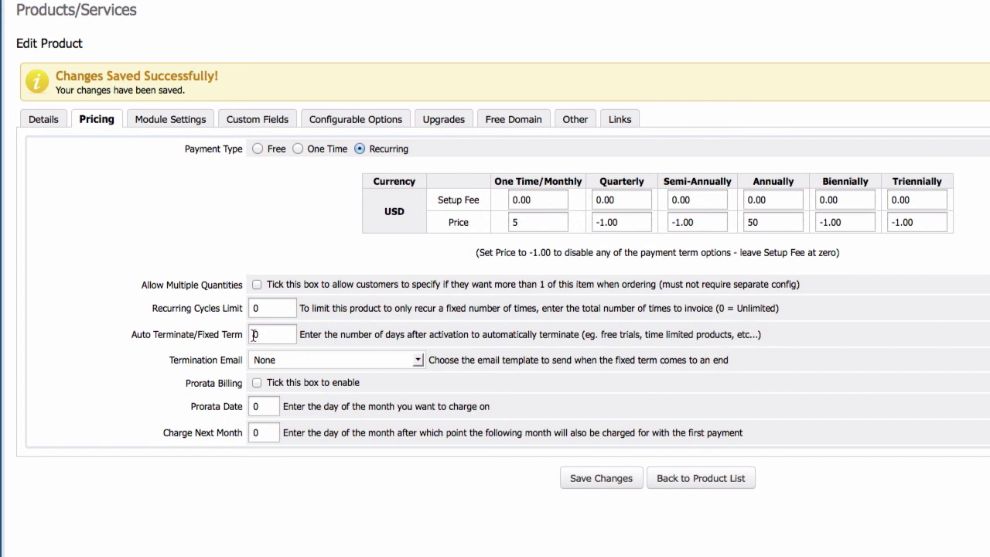
pyautogui.scroll(-2, 223, 338)
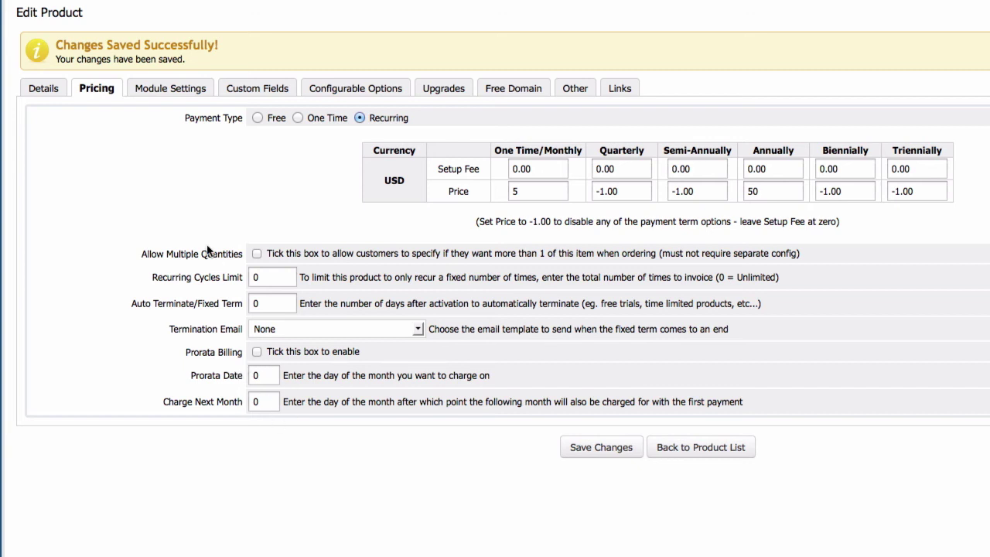
# Set the WHM package name in the module settings to hgclub_Super Power and check the automatic setup option.
pyautogui.click(181, 90)
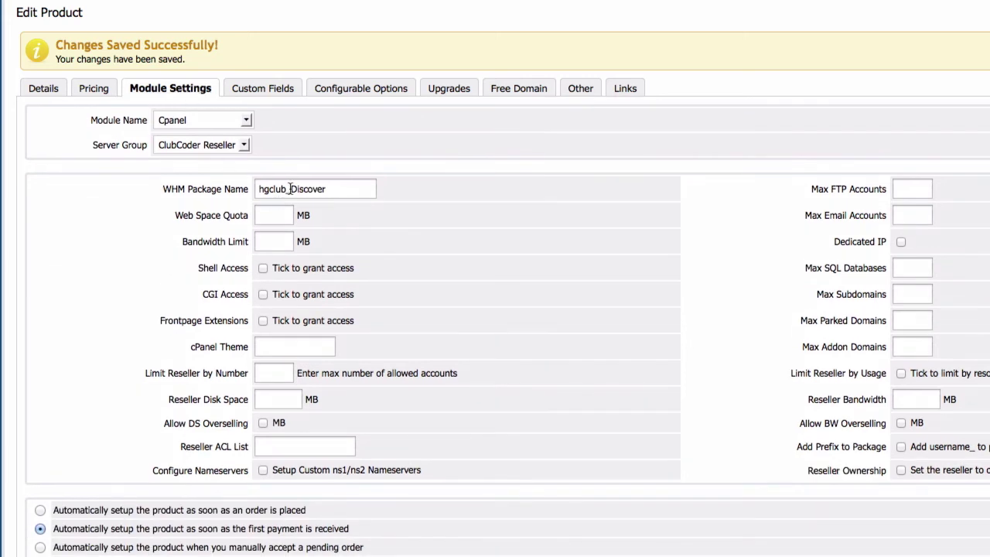
pyautogui.moveTo(291, 190); pyautogui.dragTo(337, 187)
pyautogui.write('Suep')
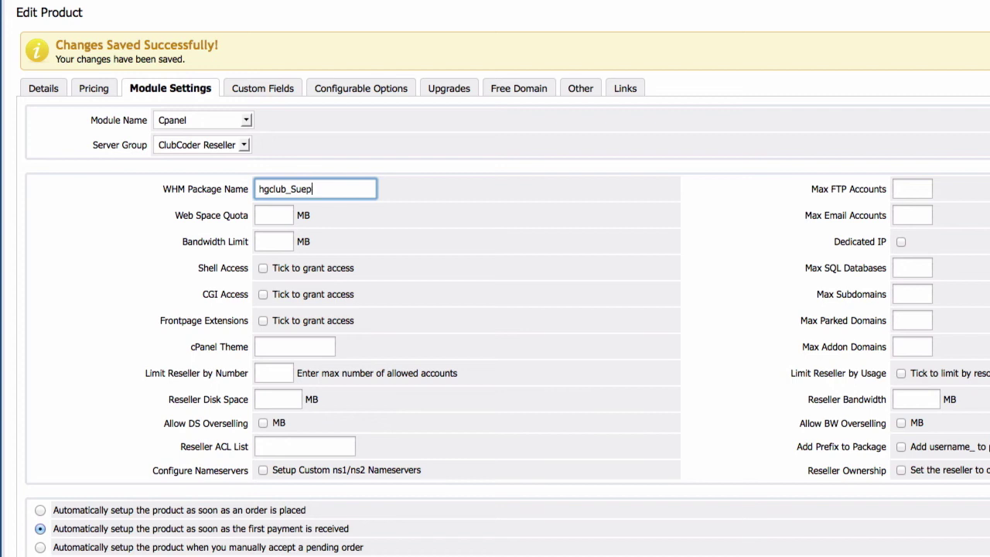
pyautogui.press('BackSpace')
pyautogui.press('BackSpace')
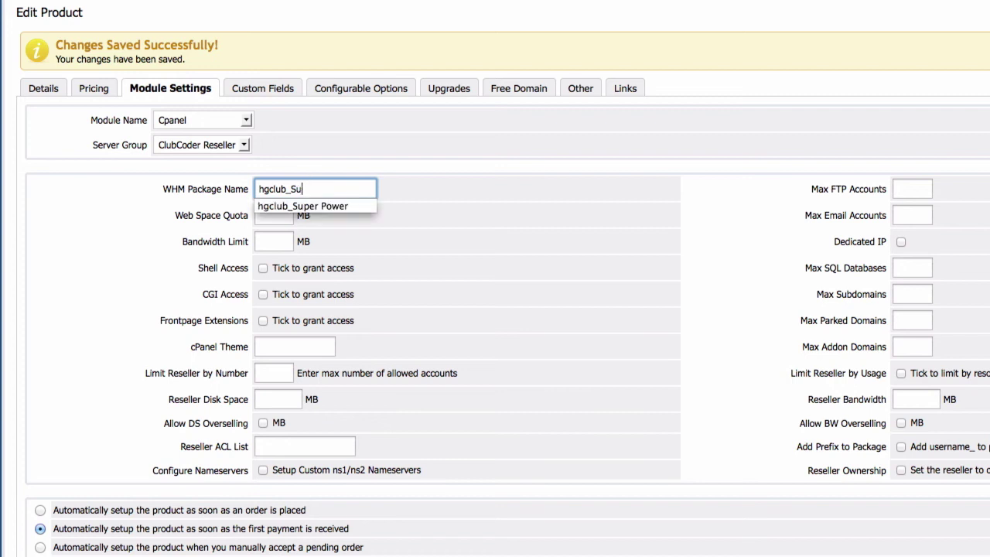
pyautogui.click(324, 207)
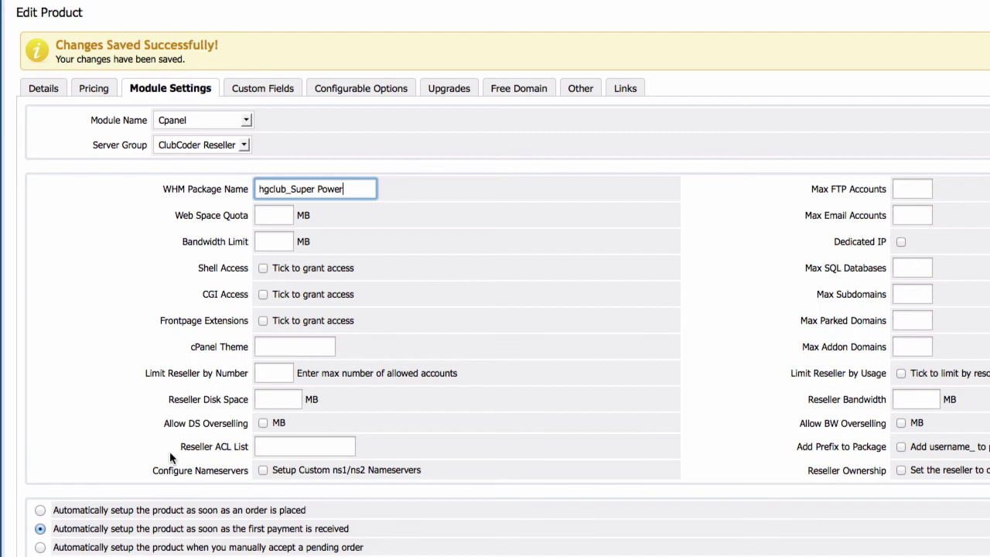
pyautogui.scroll(-2, 169, 451)
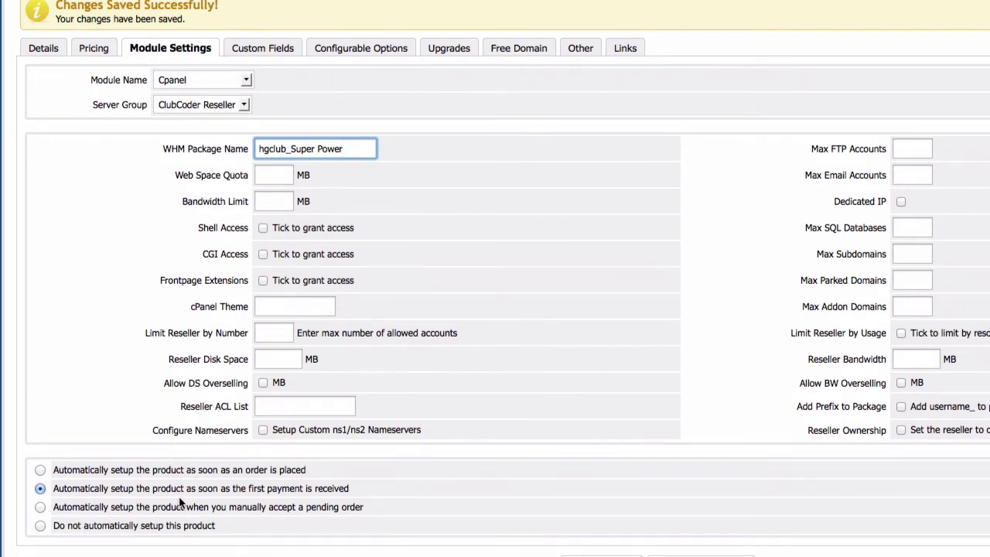
pyautogui.scroll(5, 323, 495)
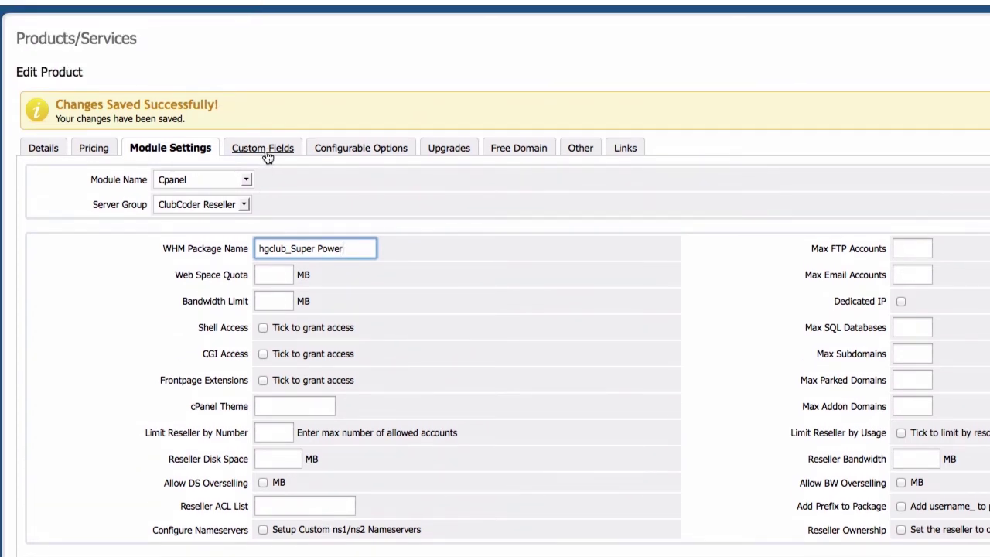
# Review the Super Power product's custom fields, configurable option groups, package upgrades and free domain settings.
pyautogui.click(267, 151)
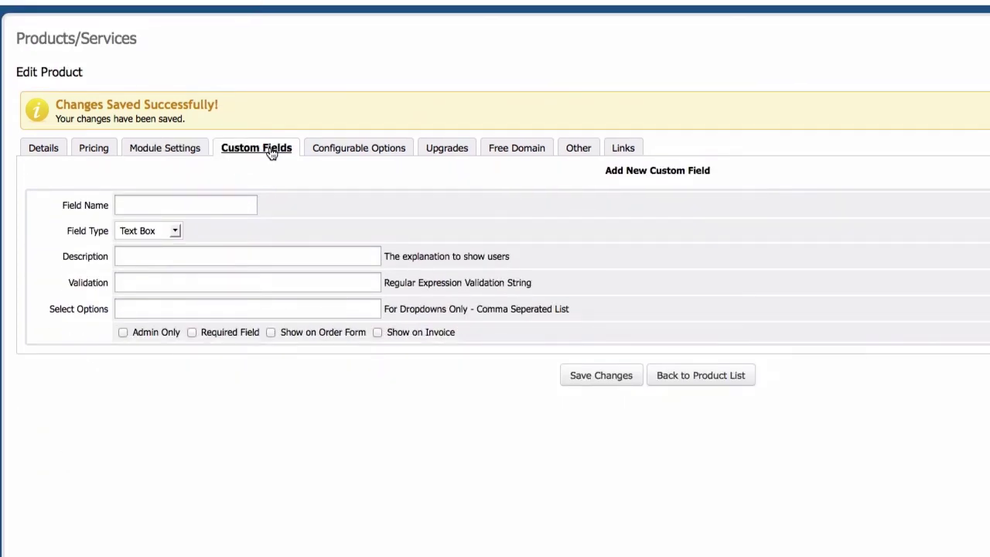
pyautogui.click(340, 151)
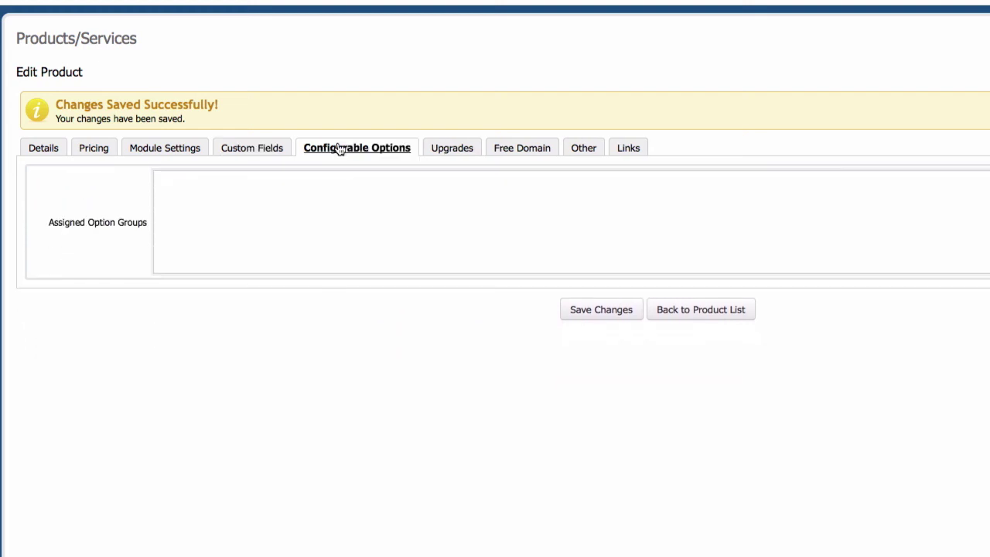
pyautogui.click(449, 154)
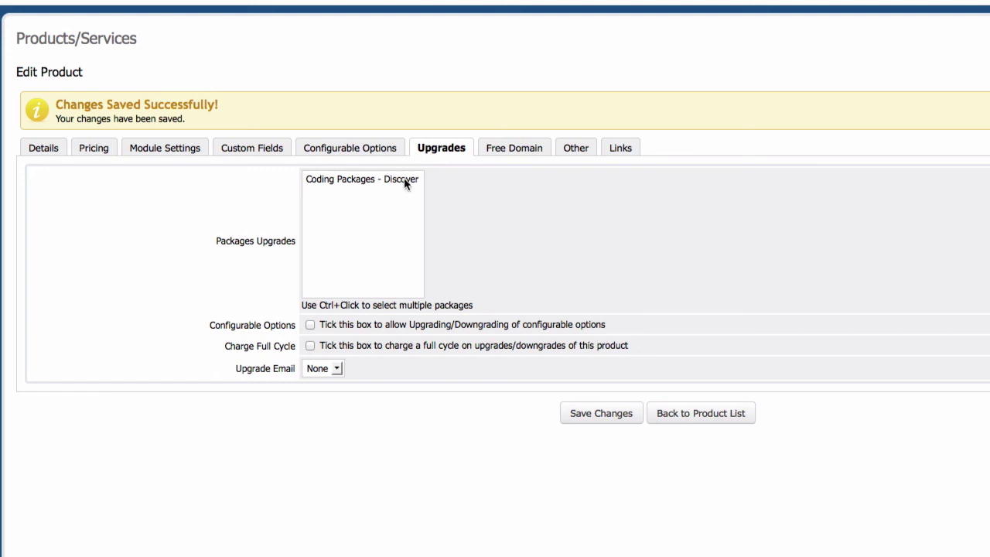
pyautogui.click(512, 151)
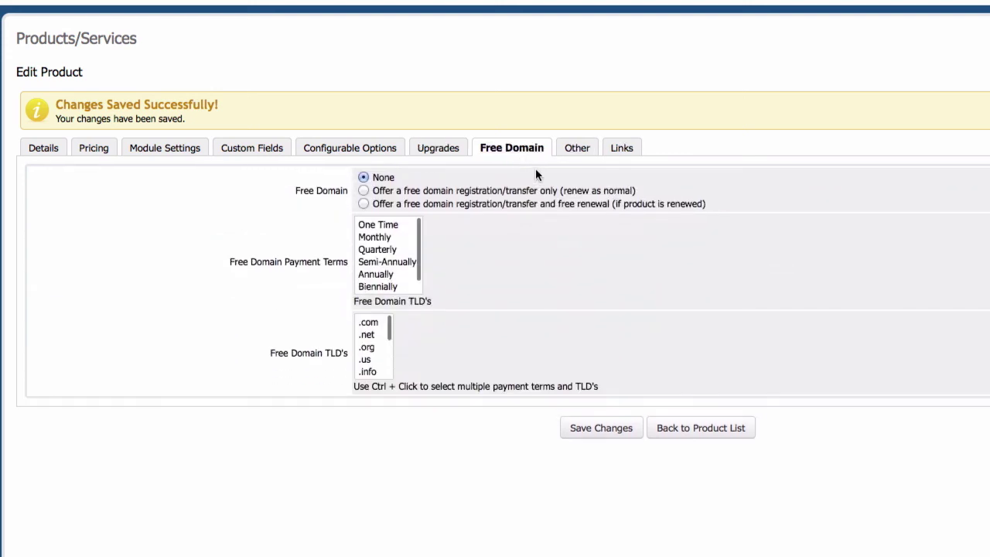
# Review the Super Power product's affiliate, subdomain, download and overage settings and its cart links, and return to the product list.
pyautogui.click(575, 150)
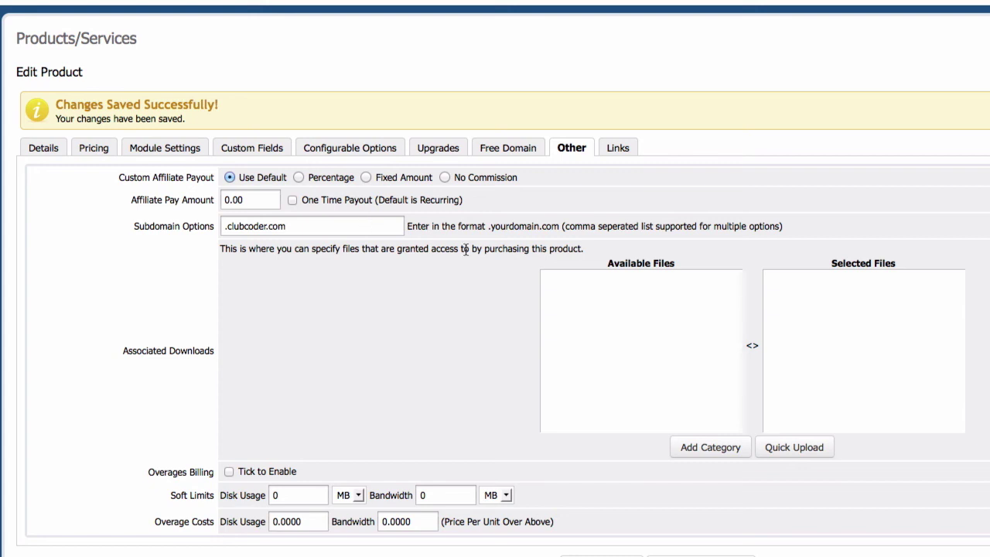
pyautogui.click(612, 153)
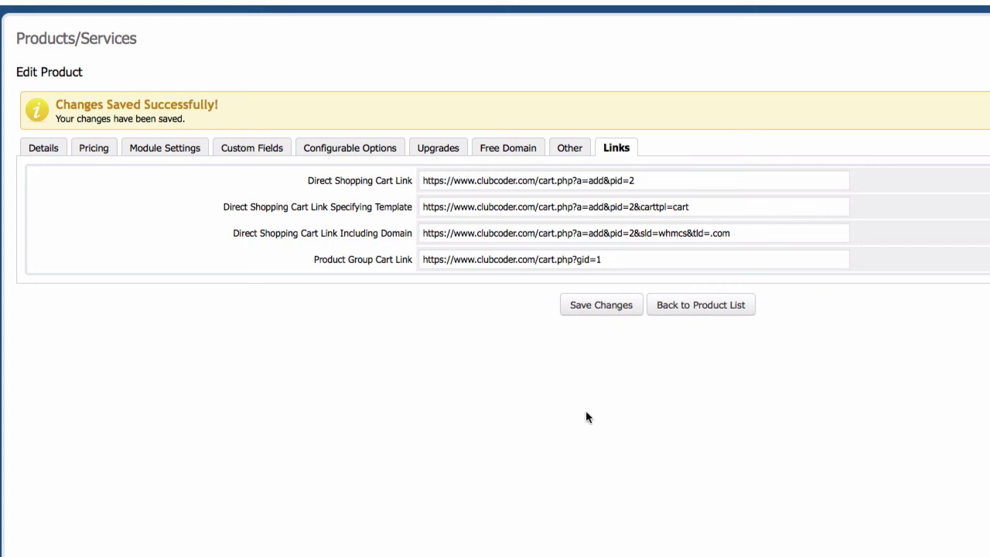
pyautogui.scroll(1, 585, 418)
pyautogui.click(685, 357)
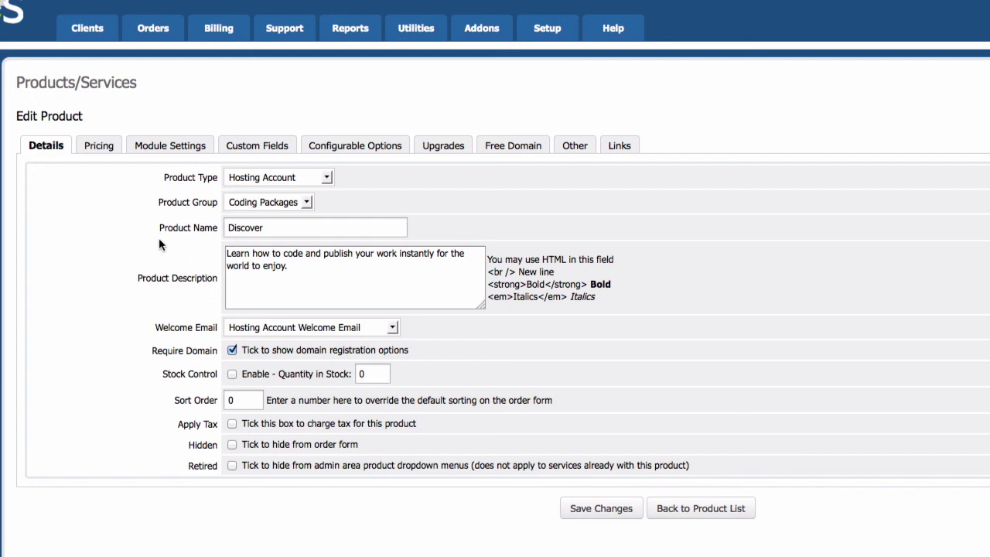
# Disable the Discover product's one-time price in its pricing settings by setting it to -1.
pyautogui.click(96, 148)
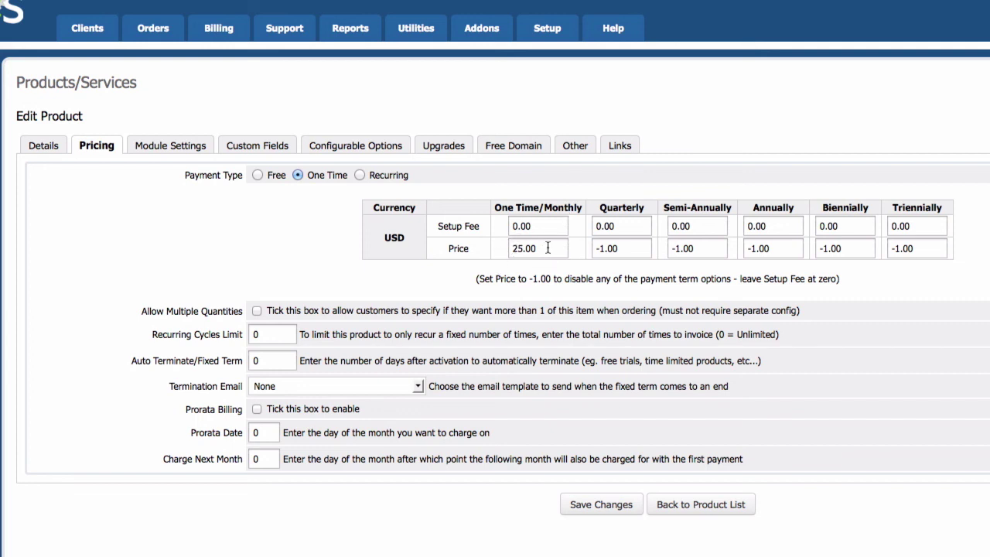
pyautogui.click(547, 248)
pyautogui.hotkey('shift', 'Left')
pyautogui.hotkey('shift', 'Left')
pyautogui.hotkey('shift', 'Left')
pyautogui.hotkey('shift', 'Left')
pyautogui.hotkey('shift', 'Left')
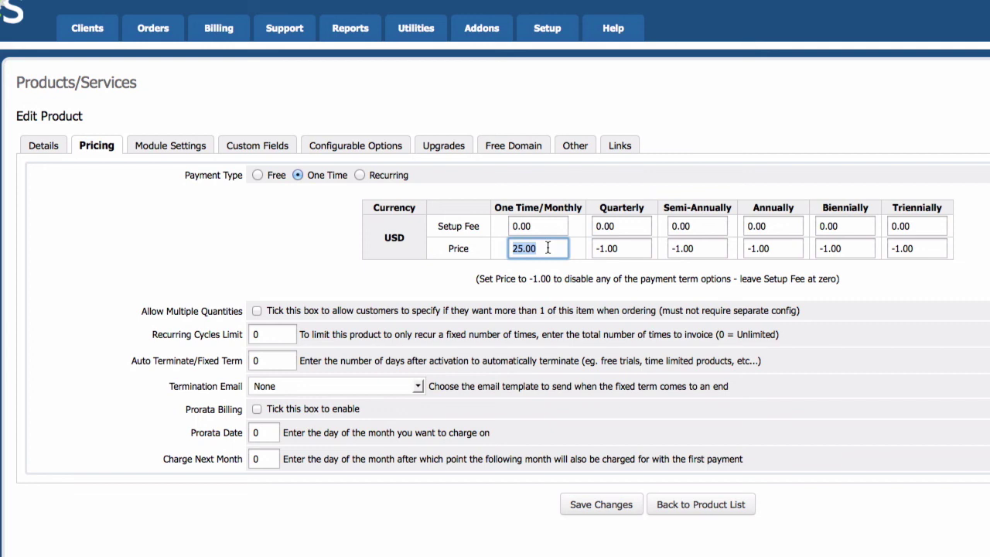
pyautogui.press('BackSpace')
pyautogui.write('-1')
# Set the Discover product's one-time setup fee to 25 USD and save the pricing changes.
pyautogui.click(541, 226)
pyautogui.hotkey('shift', 'Left')
pyautogui.hotkey('shift', 'Left')
pyautogui.hotkey('shift', 'Left')
pyautogui.hotkey('shift', 'Left')
pyautogui.write('25')
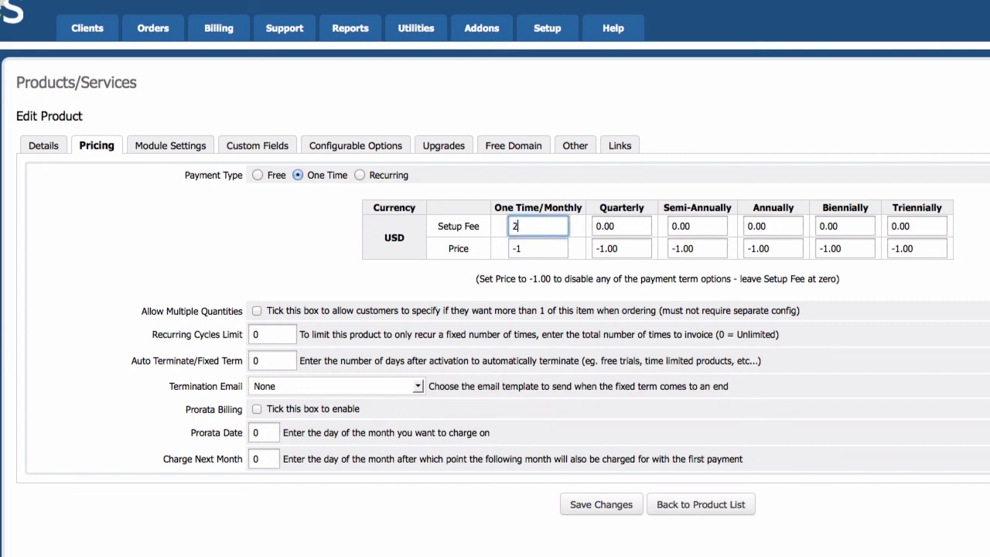
pyautogui.click(620, 508)
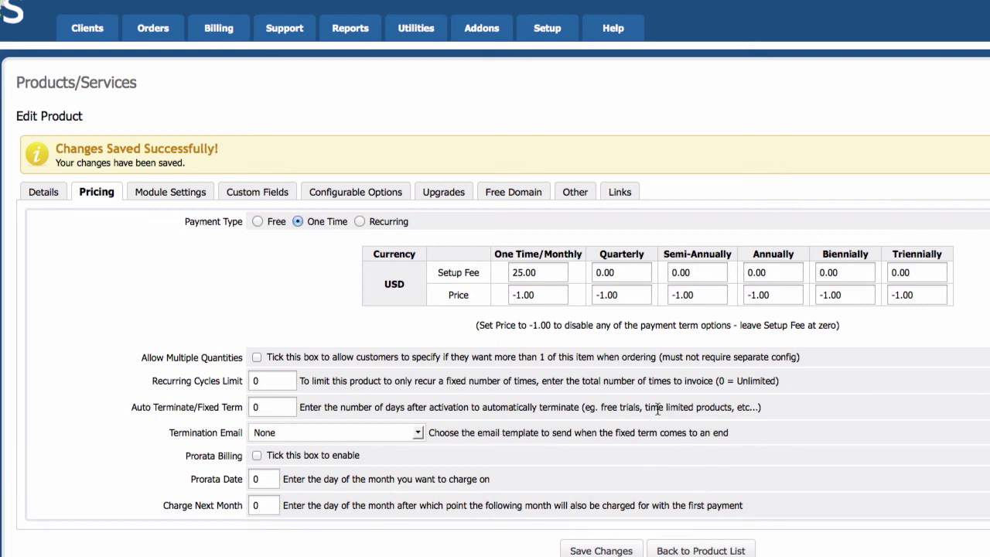
# Allow Discover to be upgraded to Coding Packages - Super Power, save the change and return to the product's general details.
pyautogui.click(456, 195)
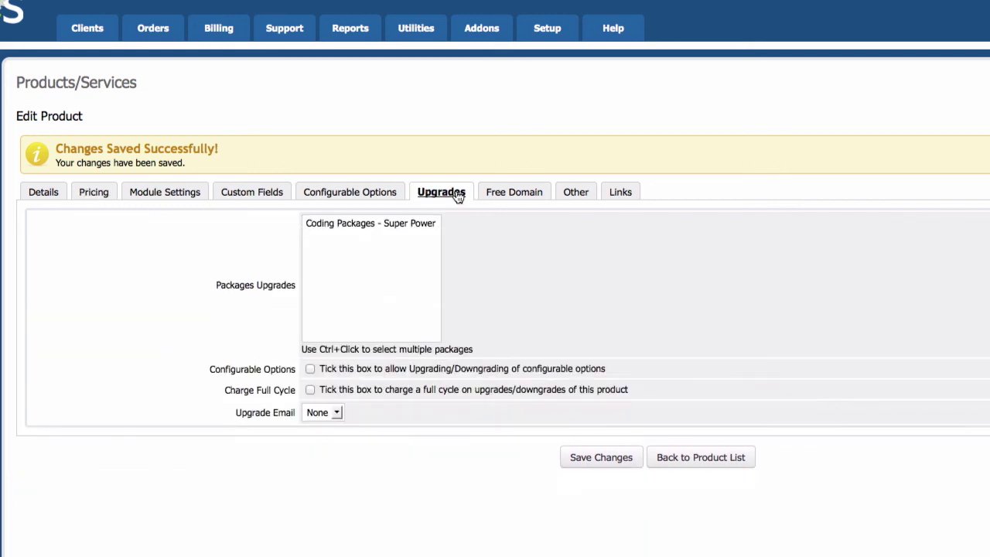
pyautogui.click(386, 224)
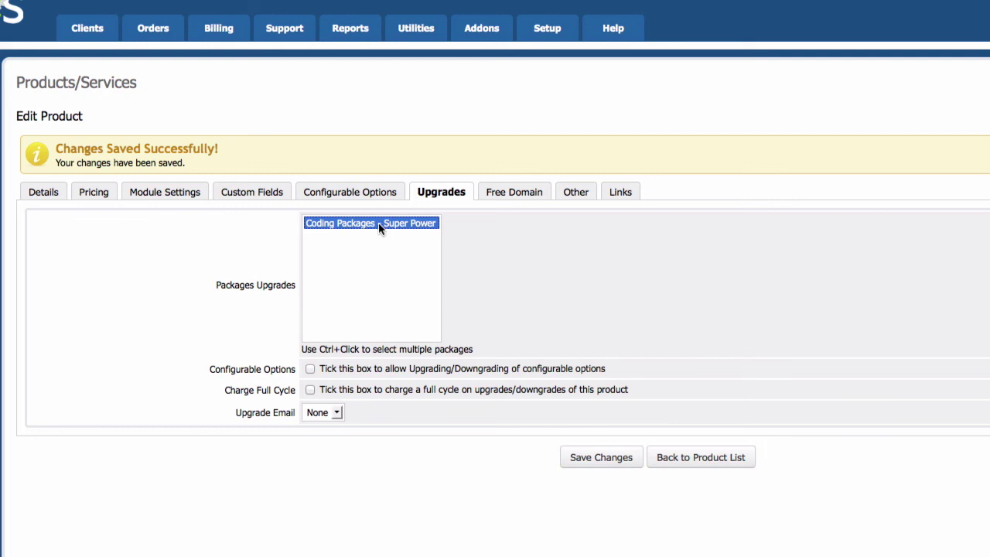
pyautogui.click(591, 459)
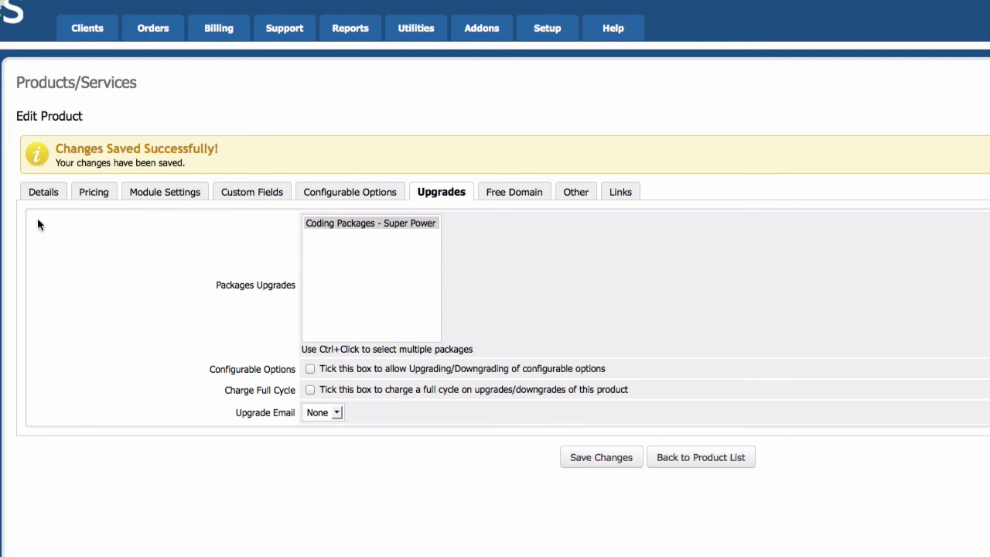
pyautogui.click(43, 193)
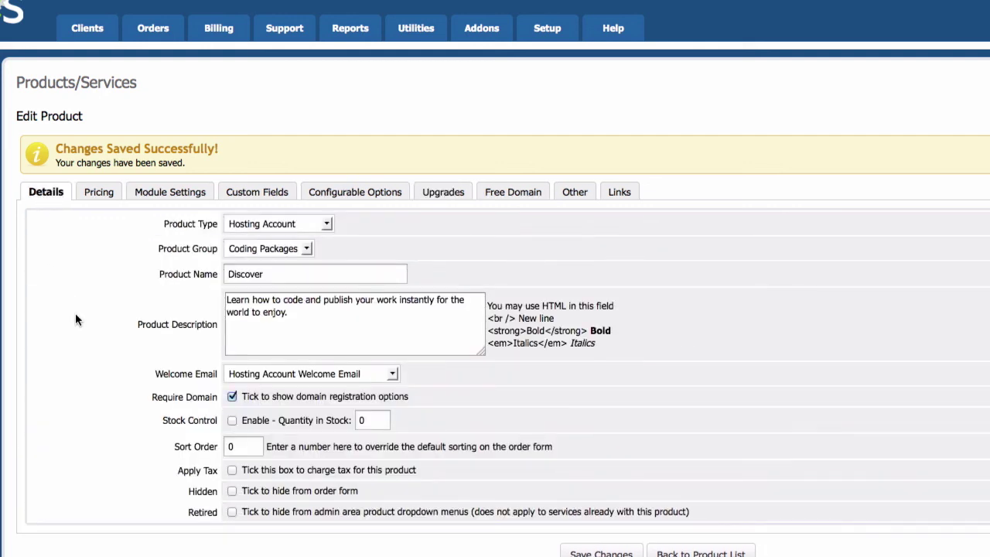